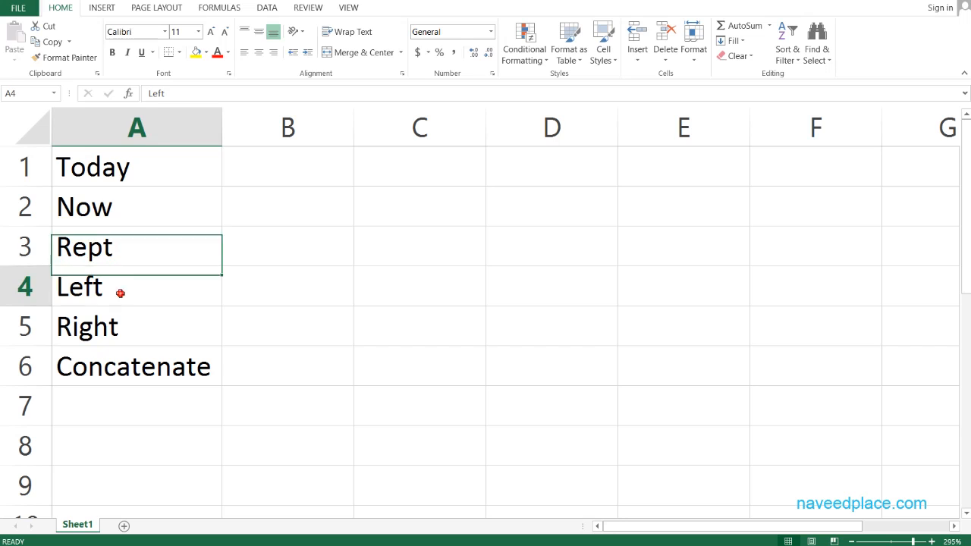
Enter the TODAY function in cell C1 to return the current date.
left_click(115, 333)
left_click(123, 372)
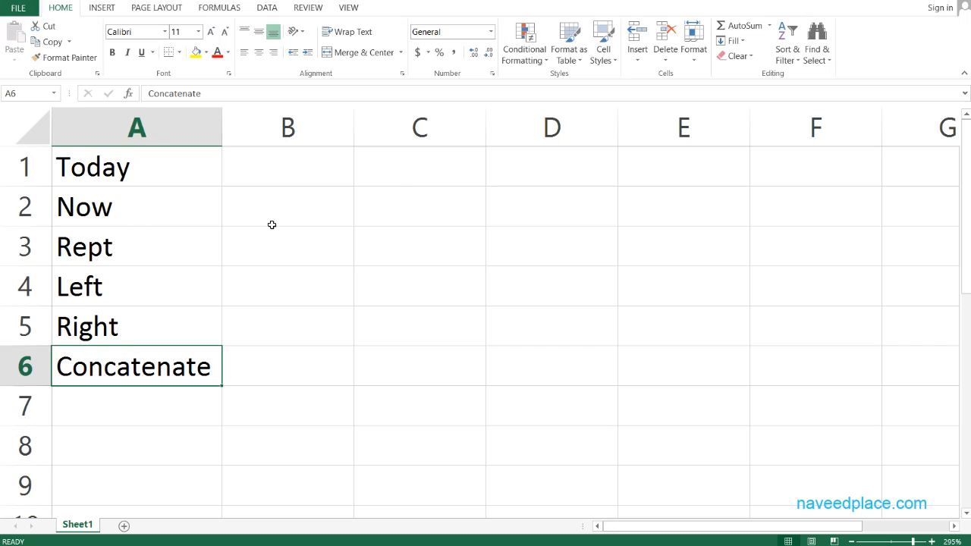
left_click(160, 171)
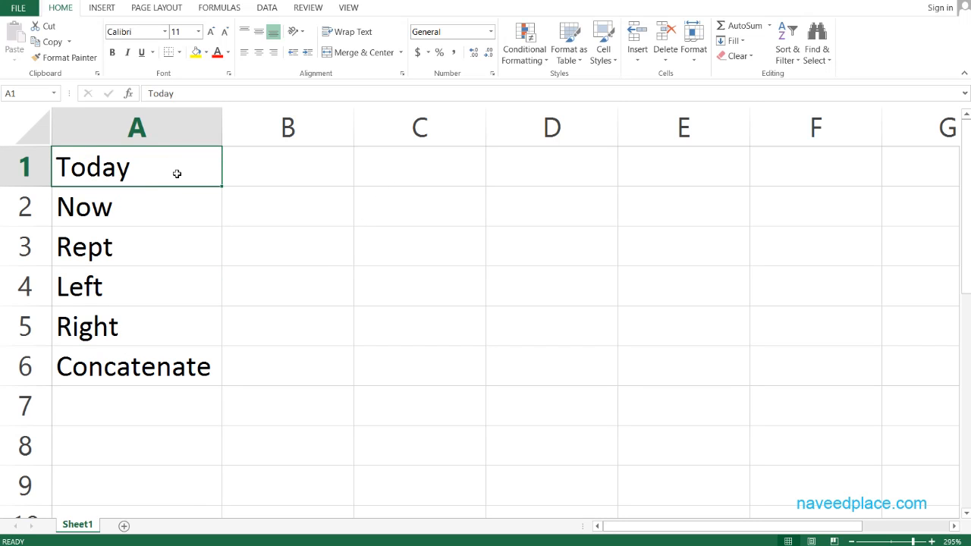
left_click(369, 175)
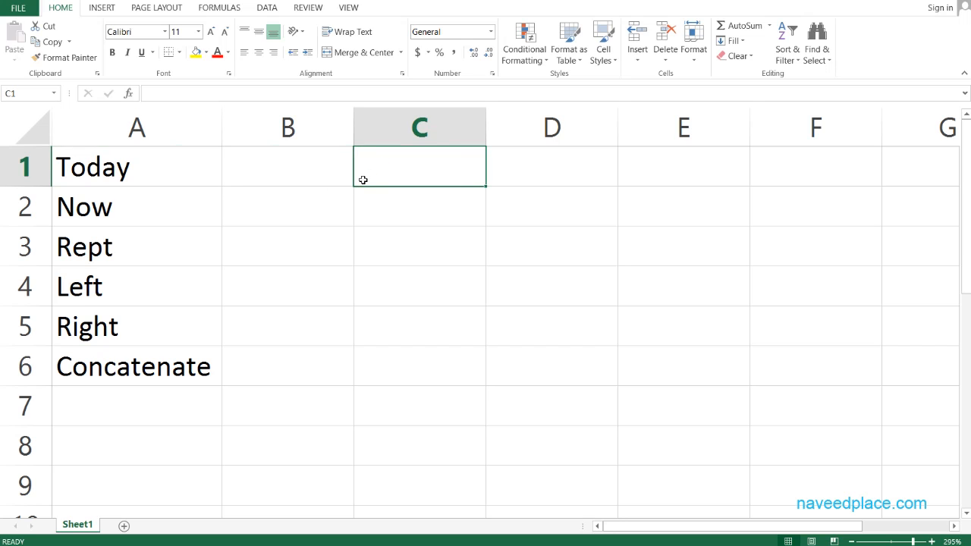
type("=to")
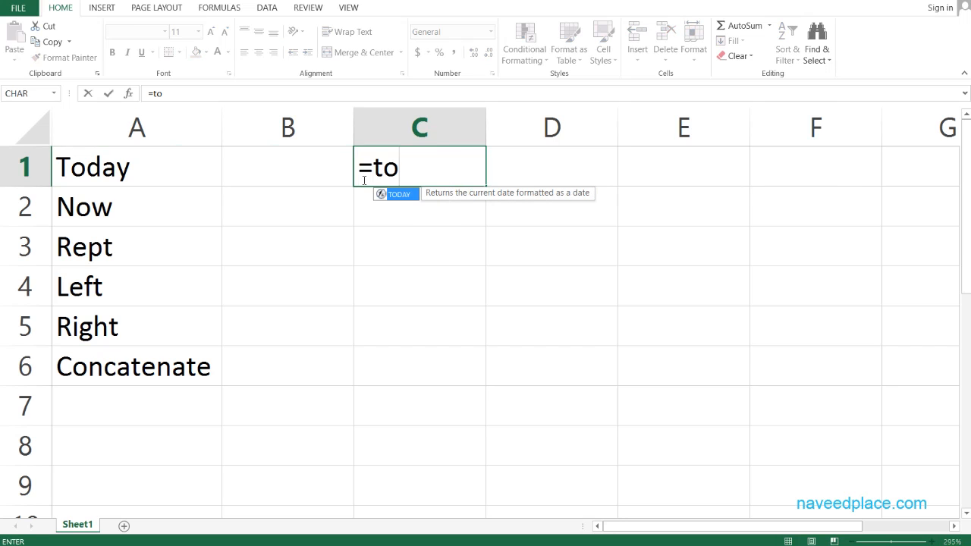
key("Tab")
key("Return")
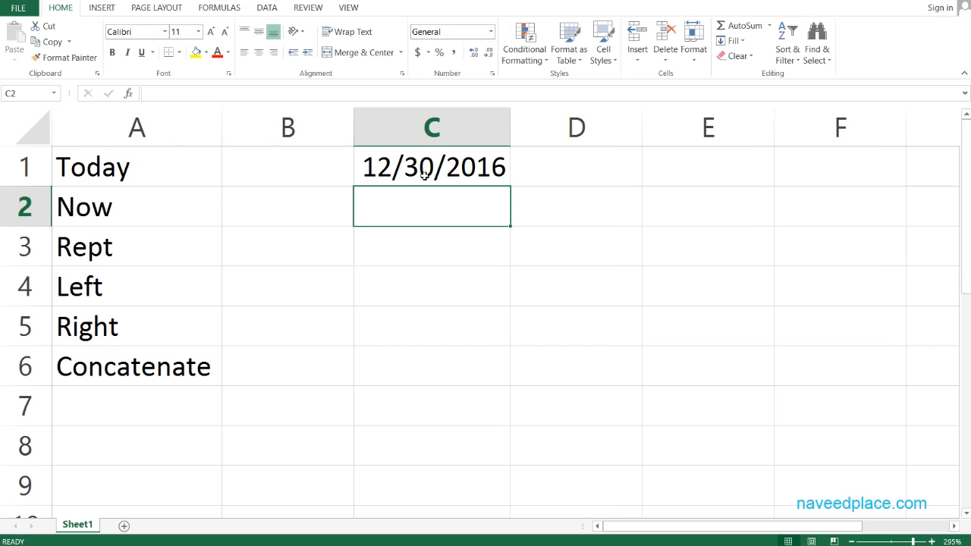
Enter a second TODAY function in cell C3.
left_click(135, 175)
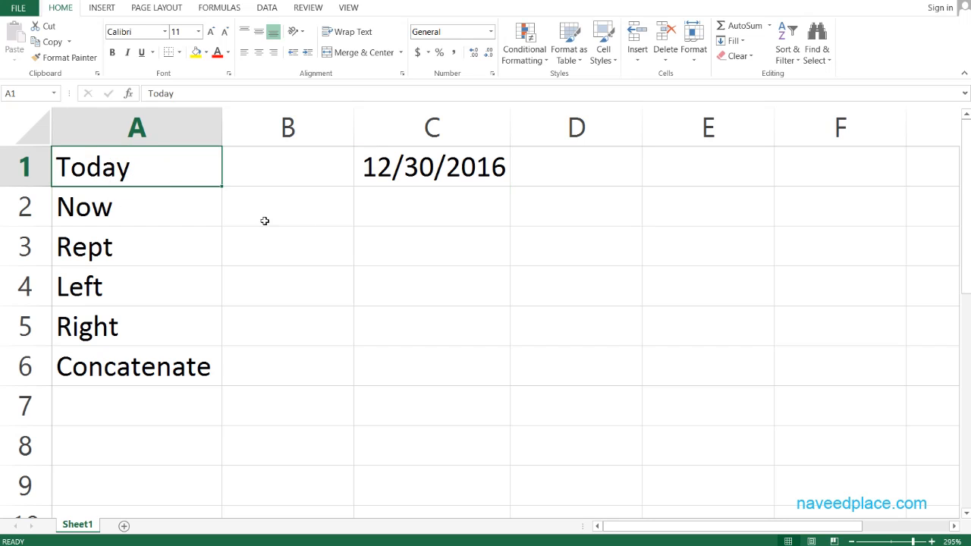
left_click(378, 223)
left_click_drag(378, 225, 375, 227)
left_click(376, 230)
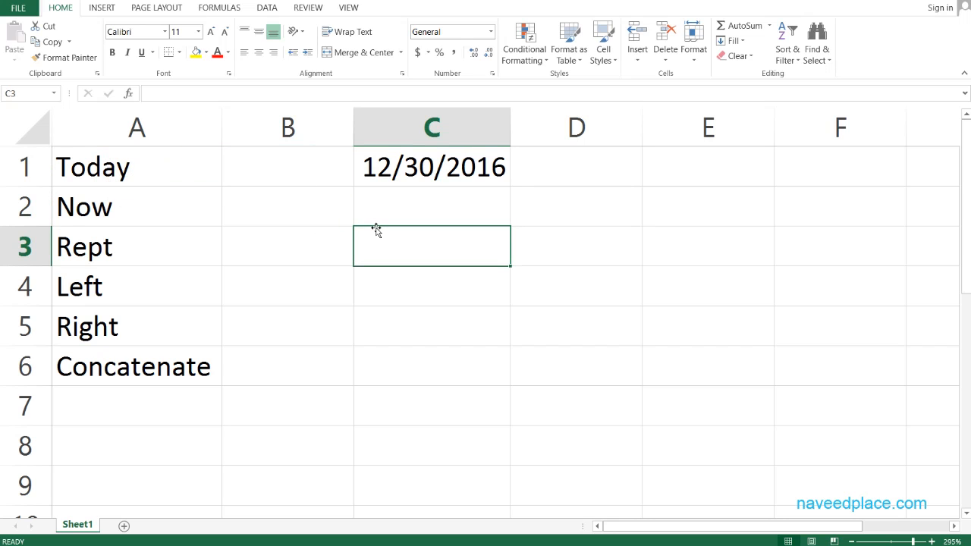
type("=to")
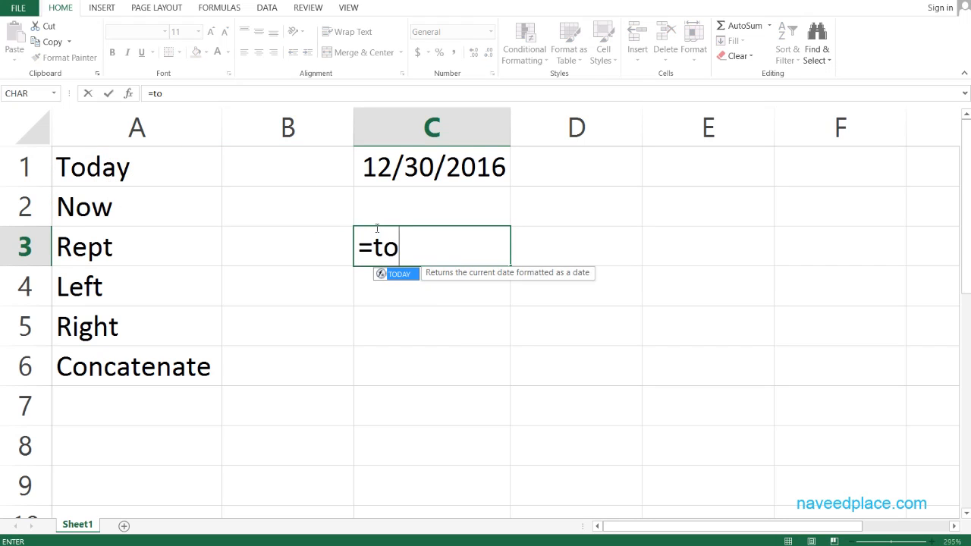
key("Tab")
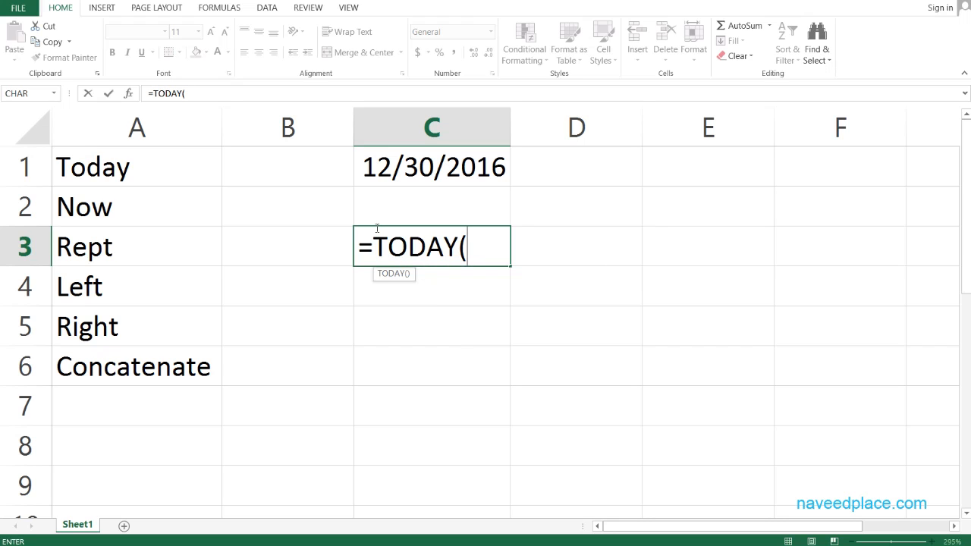
key("Return")
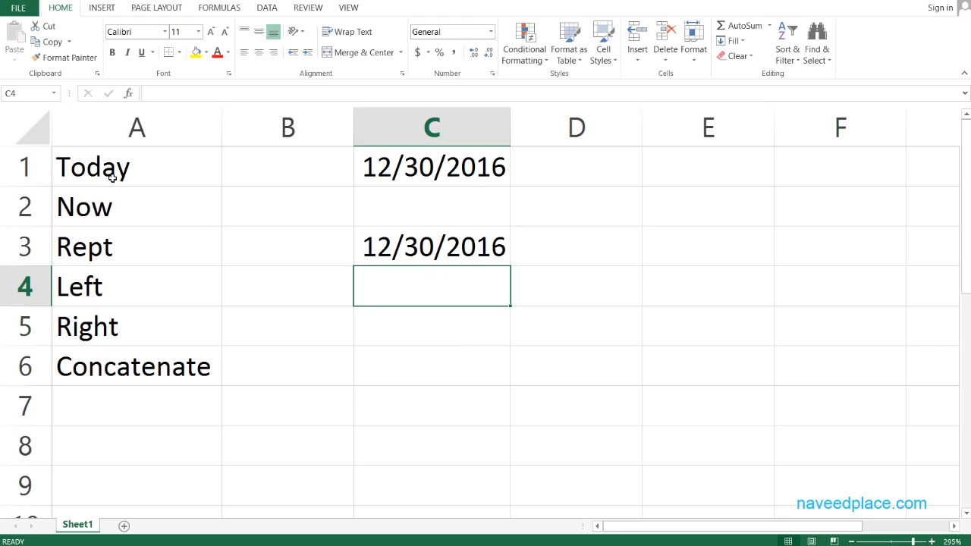
Enter the NOW function in cell C5 to return the current date and time.
left_click(109, 222)
left_click(381, 319)
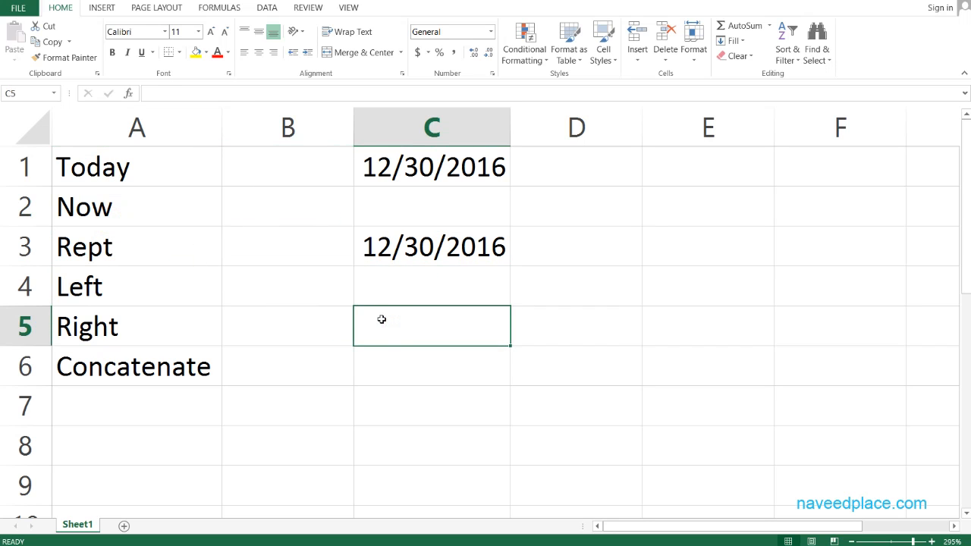
type("=now")
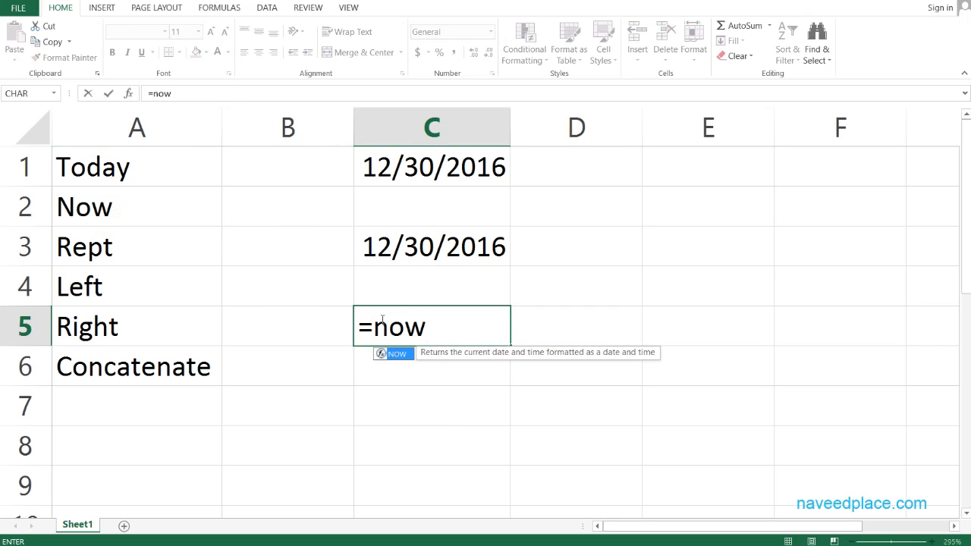
type("(")
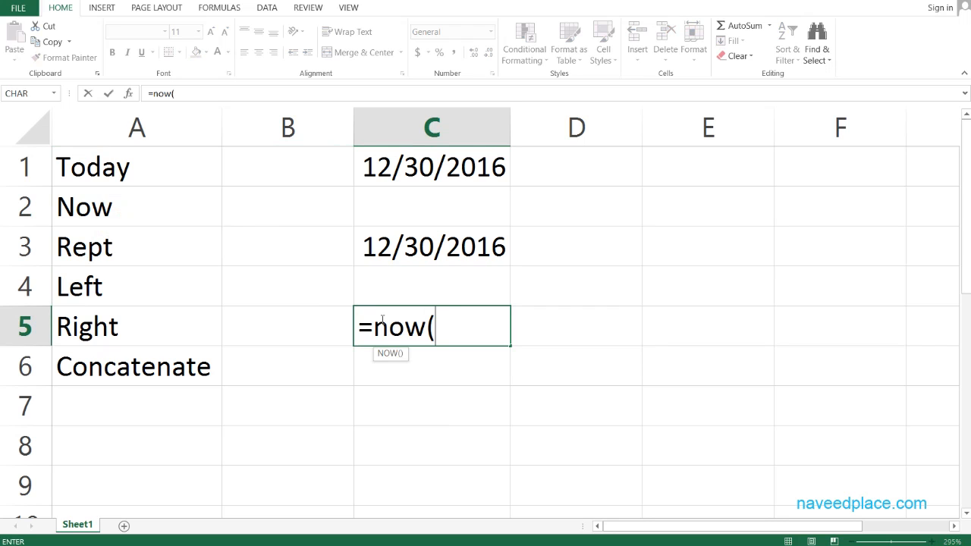
type("0")
key("BackSpace")
key("Return")
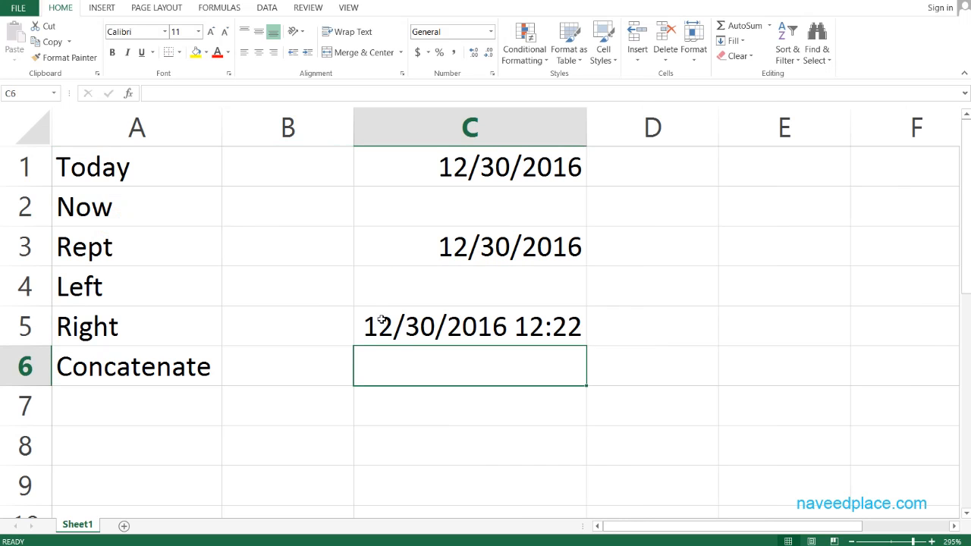
left_click(167, 218)
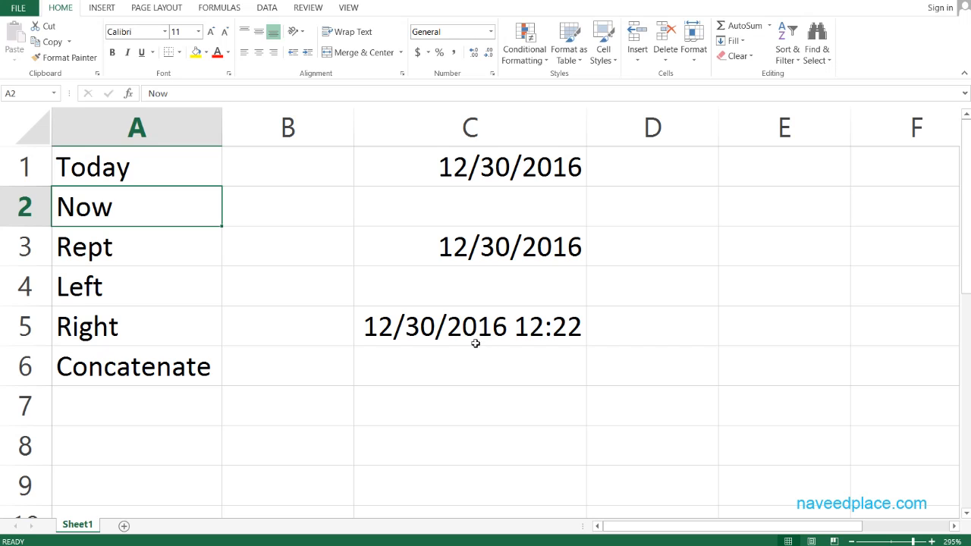
left_click(171, 167)
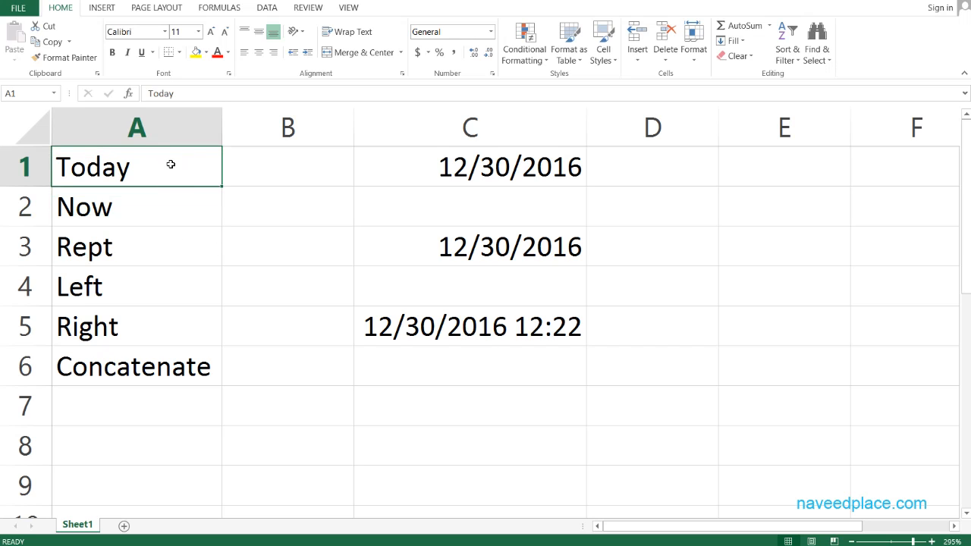
left_click(464, 257)
type("=TODAY()")
left_click(458, 291)
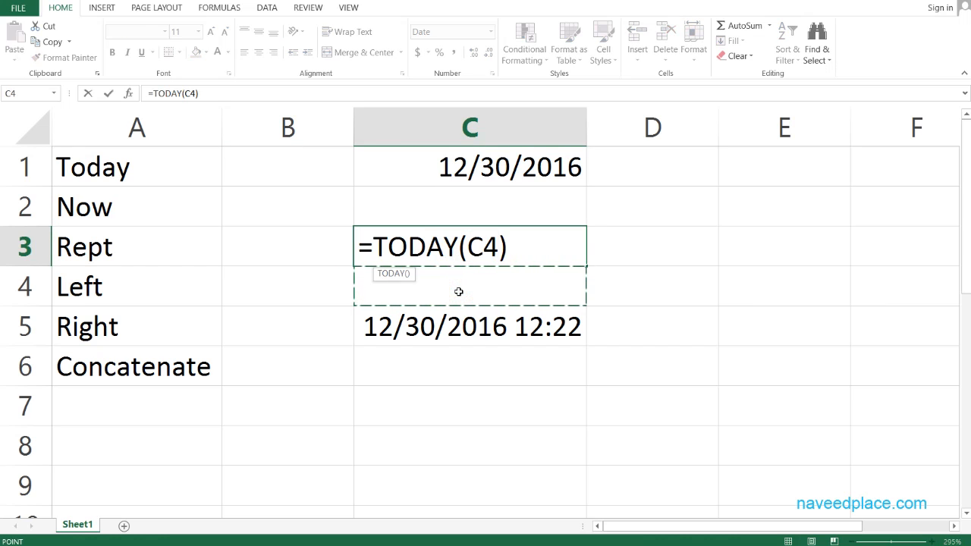
key("Escape")
Enter the sample first name in lowercase in cell C8.
left_click(147, 208)
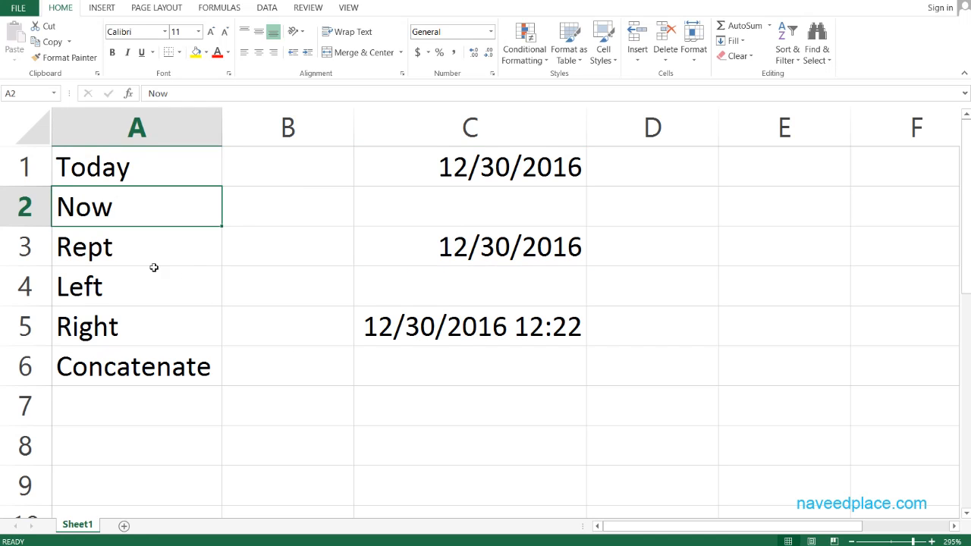
left_click(433, 433)
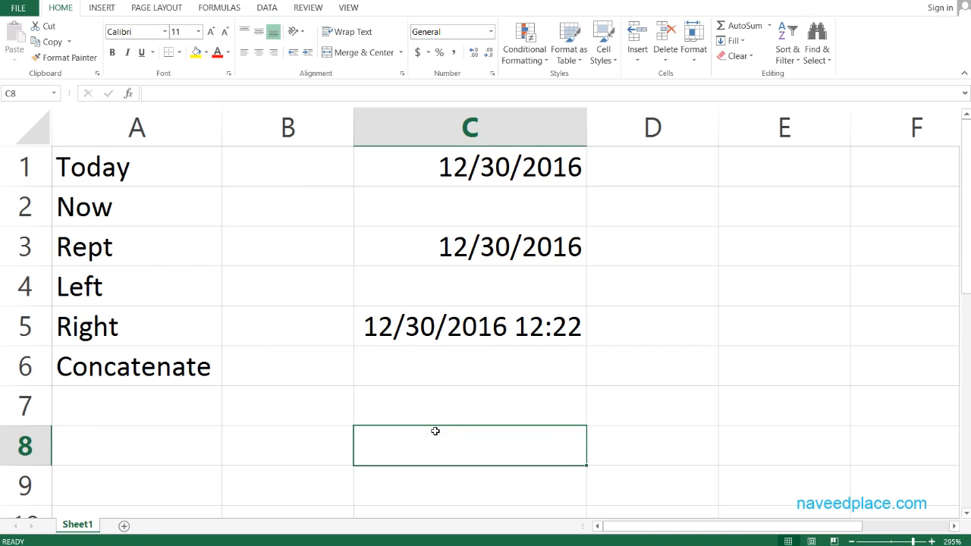
type("naveed")
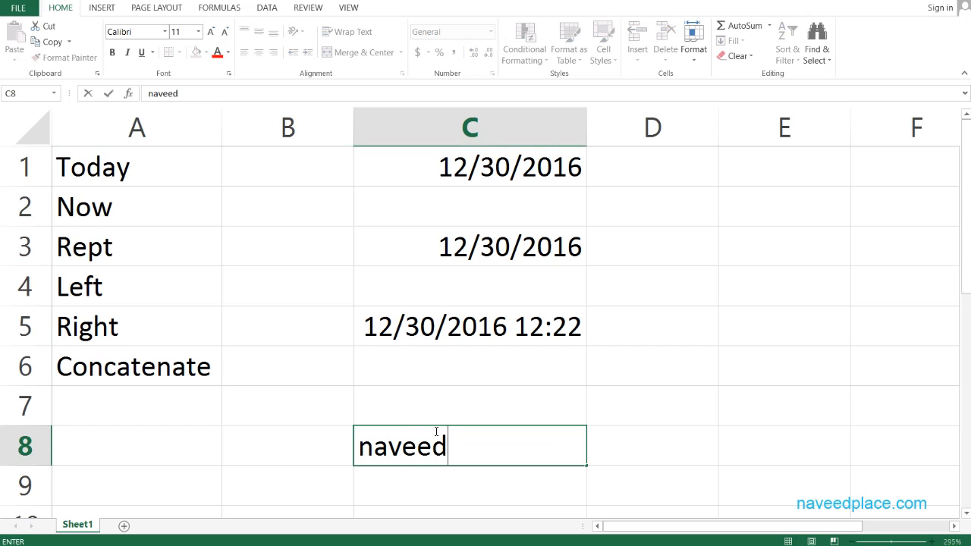
key("Return")
Enter the formula =REPT(C8,3) in cell D8 to repeat the text from C8 three times.
key("Right")
key("Up")
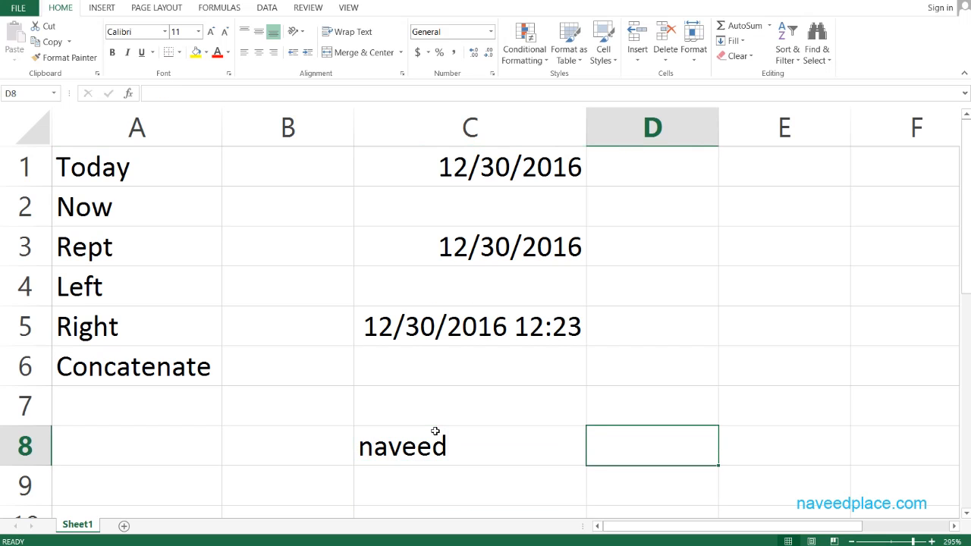
type("=rep")
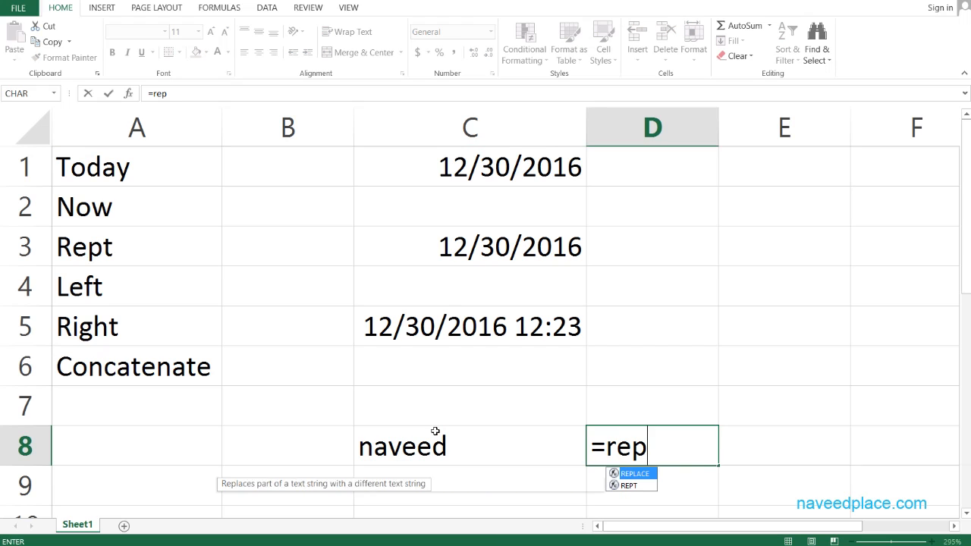
key("Down")
key("Tab")
left_click(435, 431)
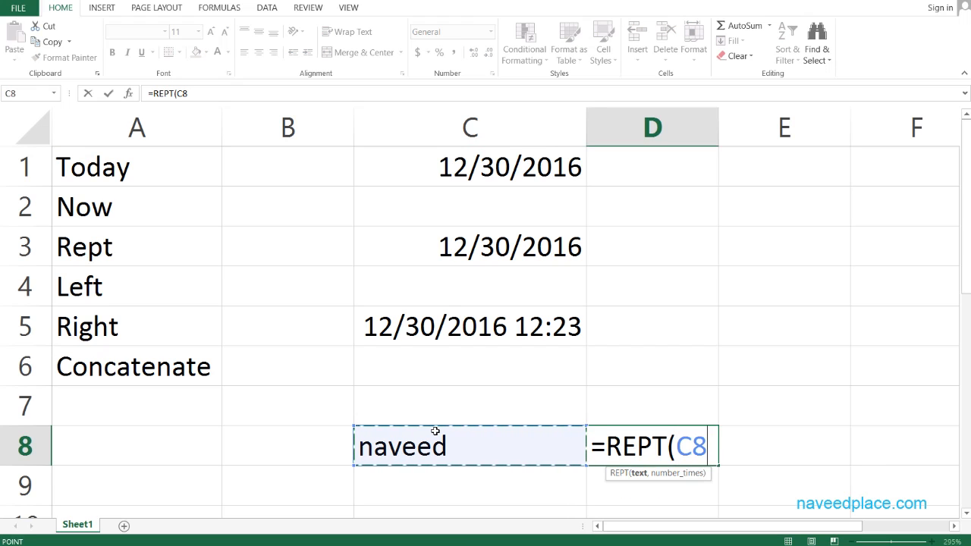
type(",1")
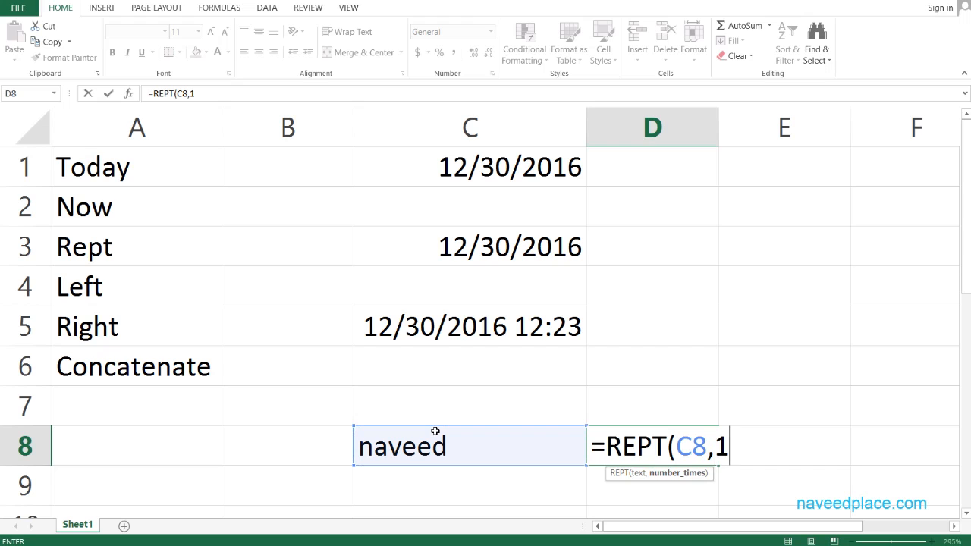
type("2")
key("BackSpace")
key("BackSpace")
type("3)")
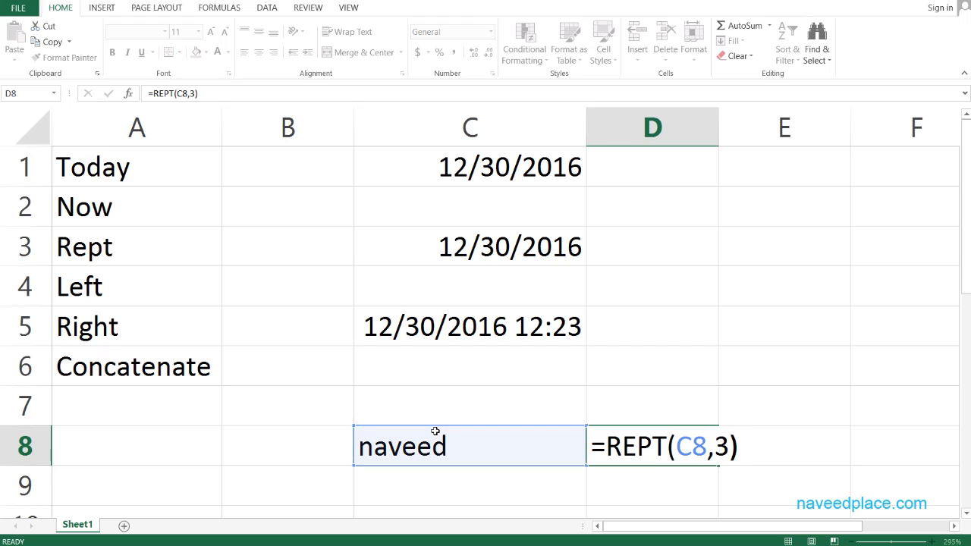
key("Return")
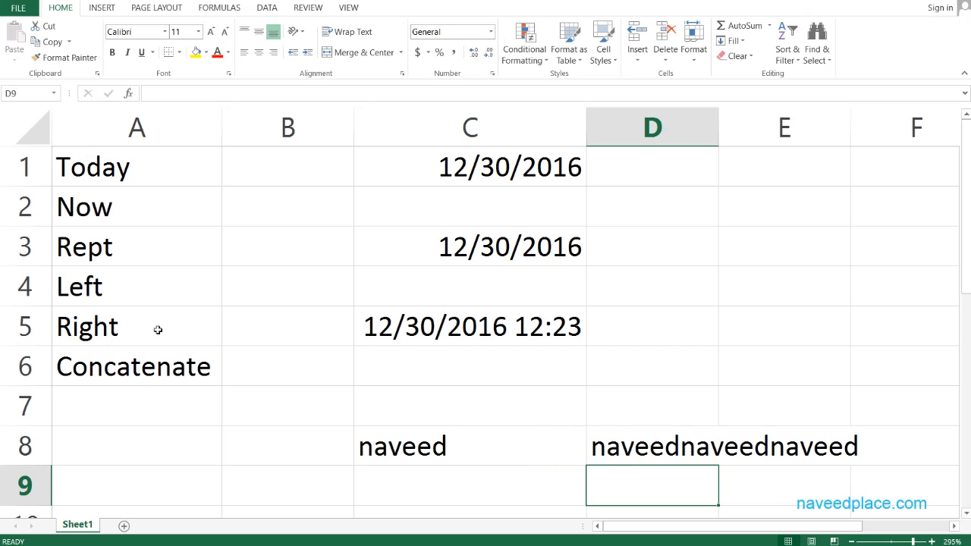
left_click(665, 463)
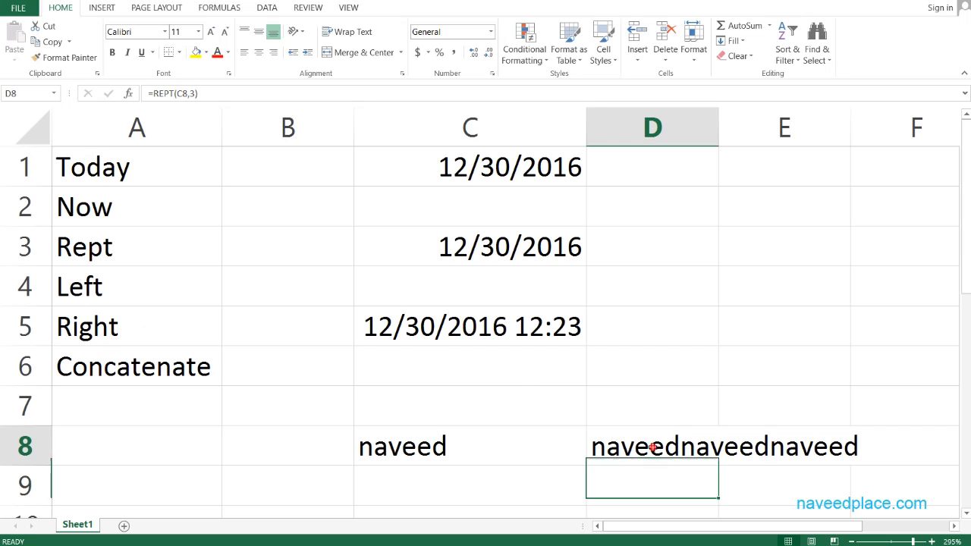
double_click(652, 445)
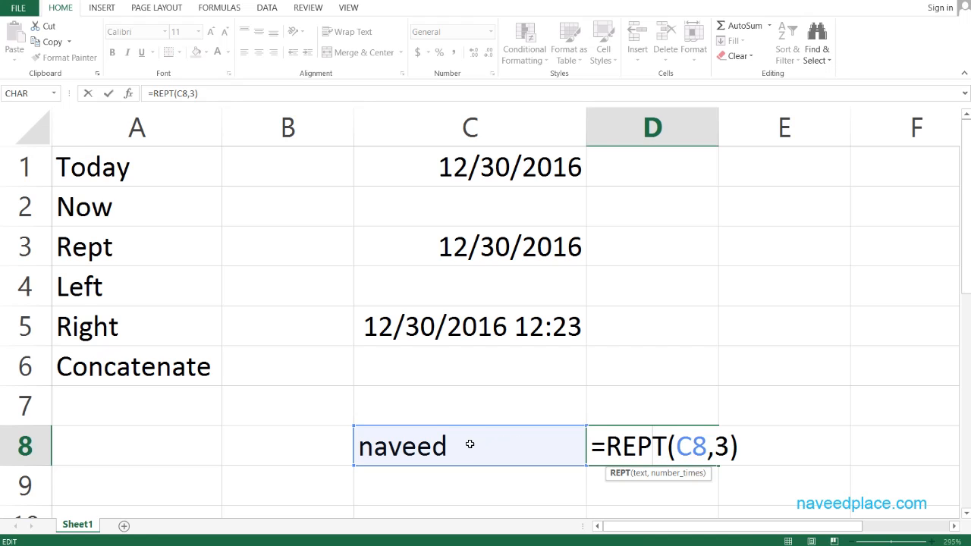
double_click(720, 447)
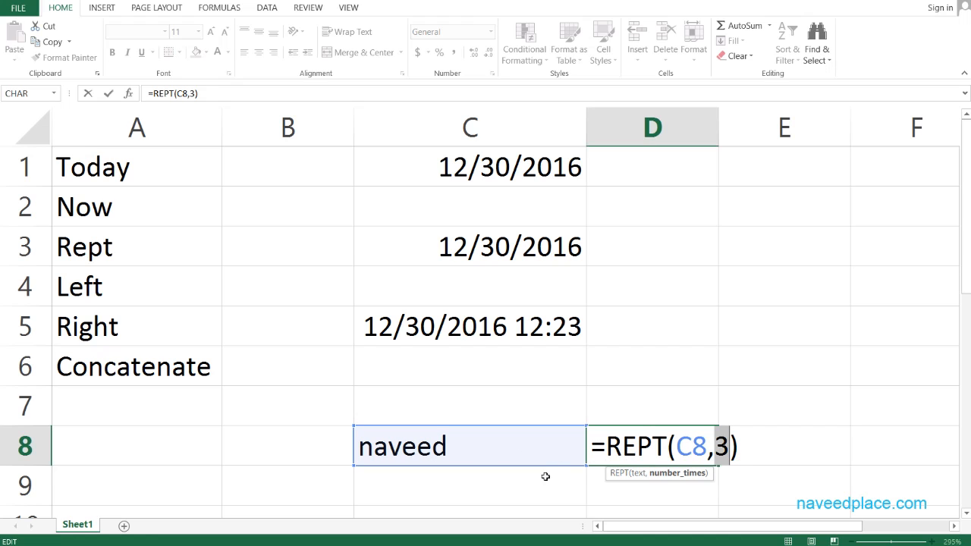
left_click(574, 393)
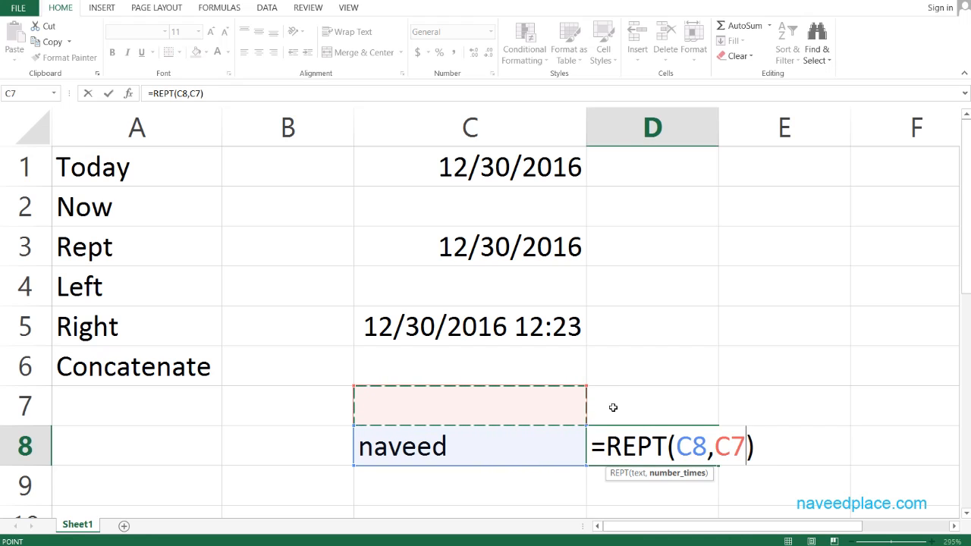
key("Escape")
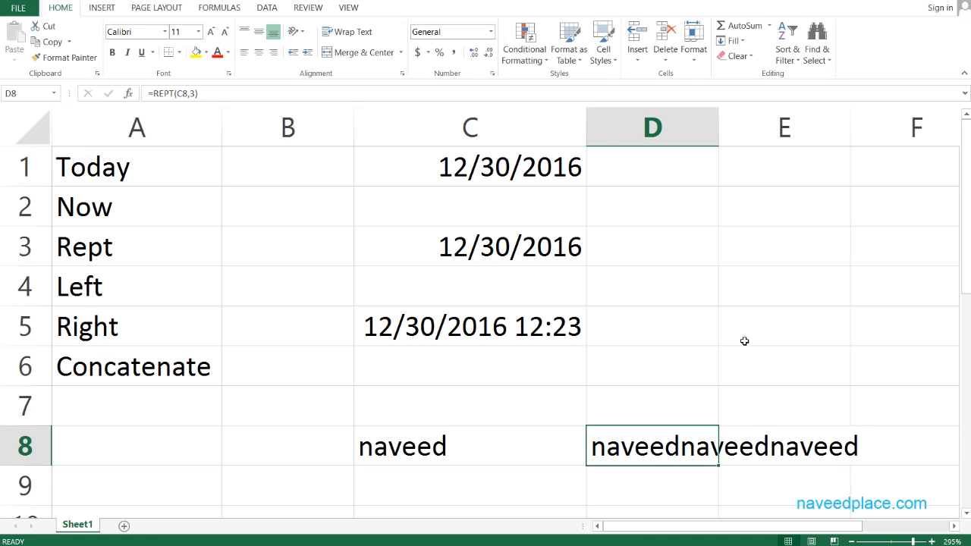
Replace the formula in cell D8 with =LEFT(C8,2) to extract the first two characters of the text in C8.
left_click(448, 485)
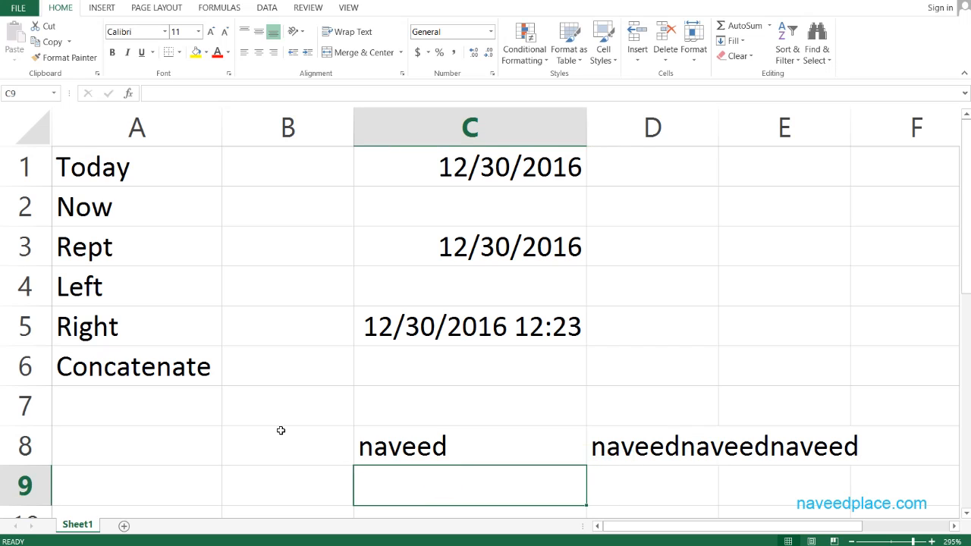
left_click(652, 454)
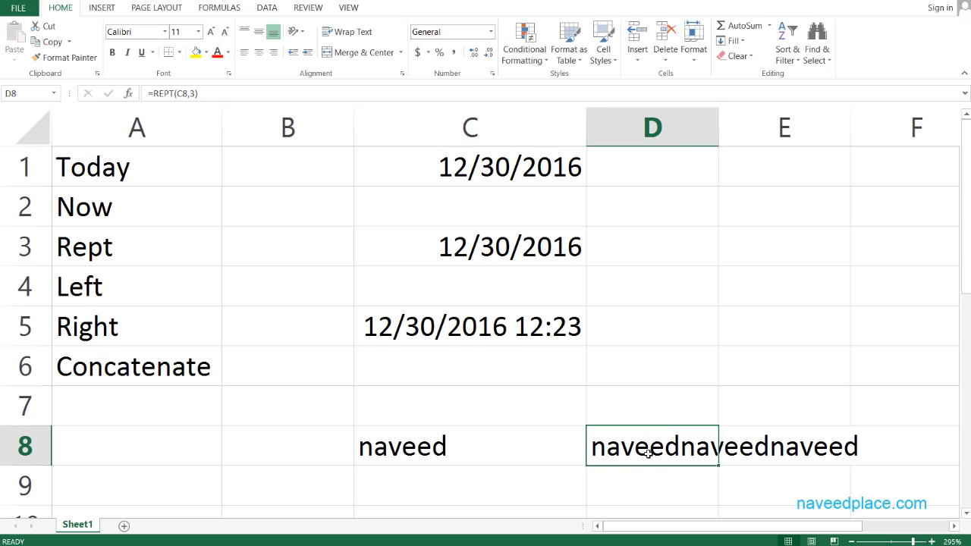
key("Delete")
type("=")
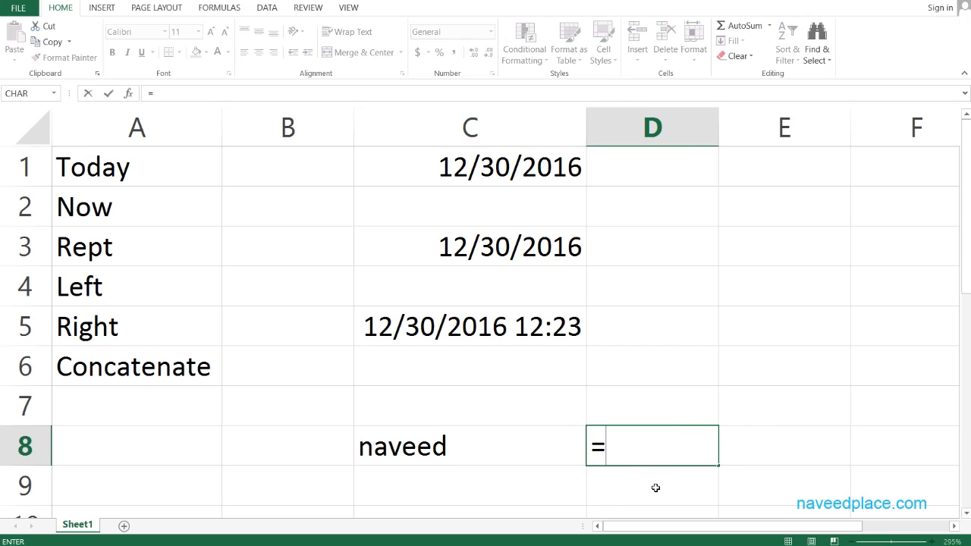
type("lef")
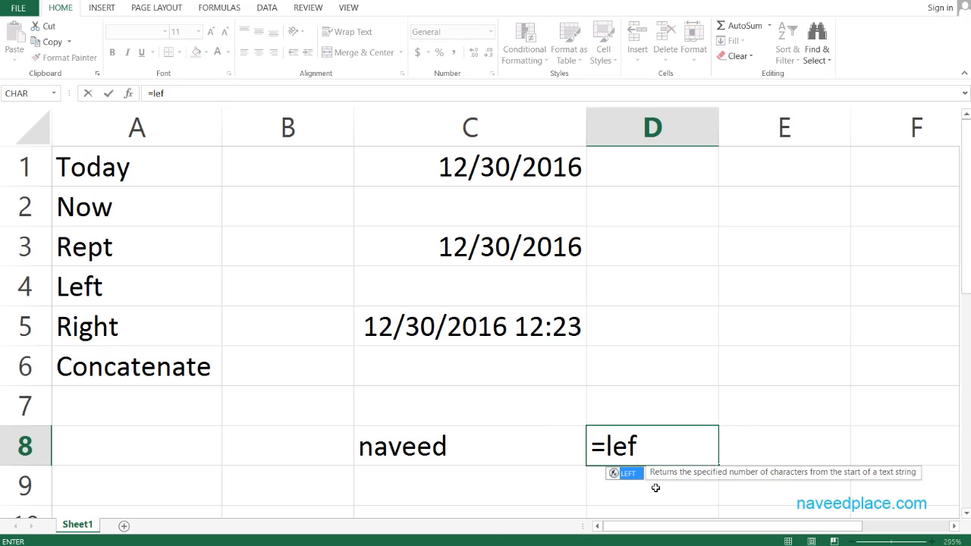
key("Tab")
key("Left")
type(",")
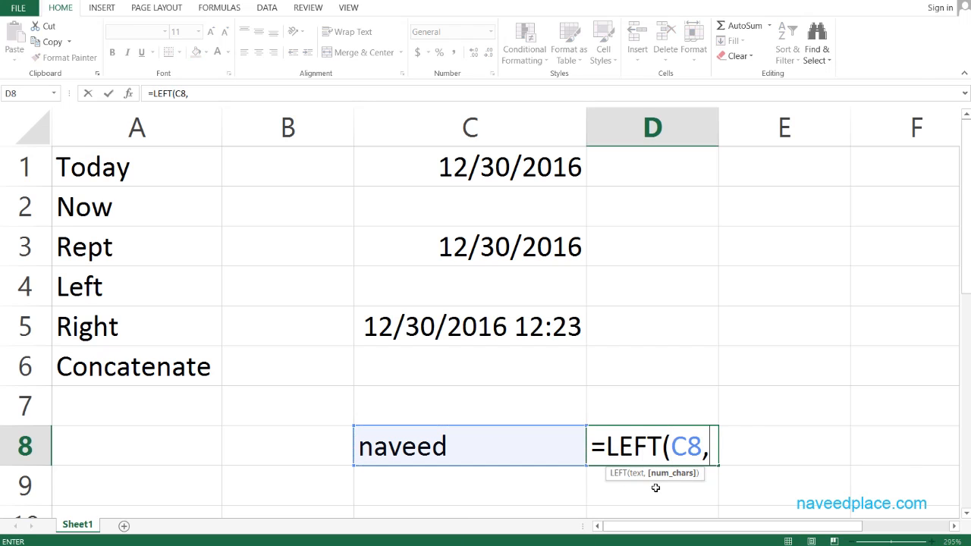
type("12")
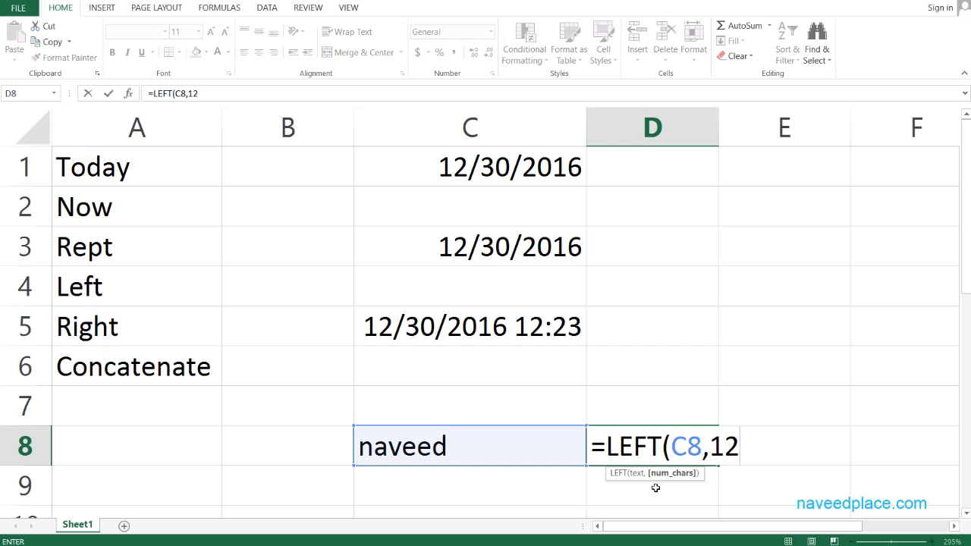
key("BackSpace")
key("BackSpace")
type("2)")
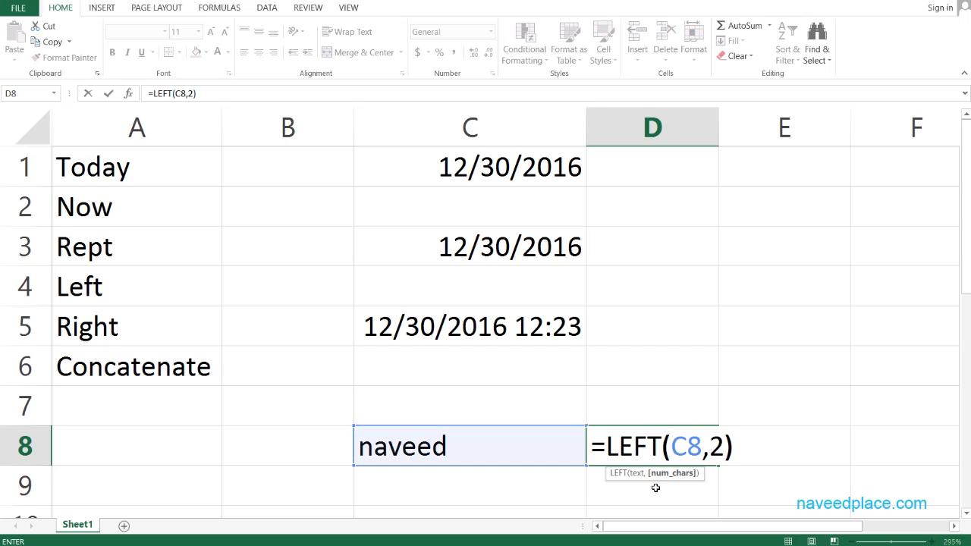
key("Return")
key("Up")
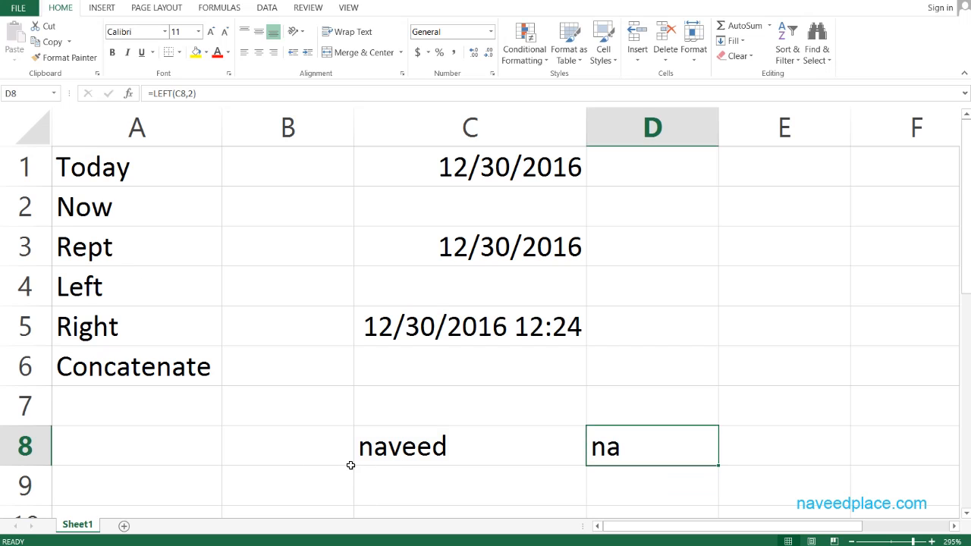
double_click(609, 461)
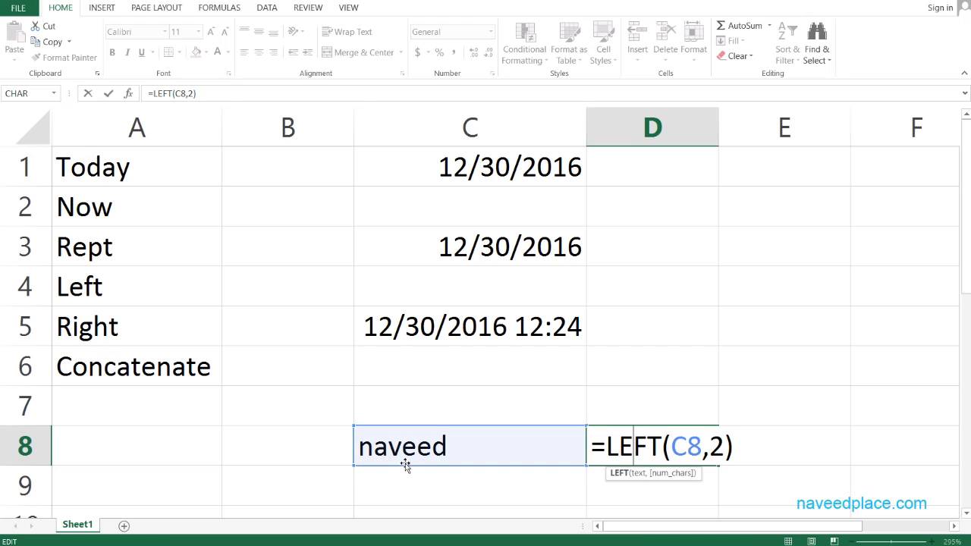
Enter the formula =RIGHT(C8,2) in cell D9 to extract the last two characters of the text in C8.
left_click(644, 496)
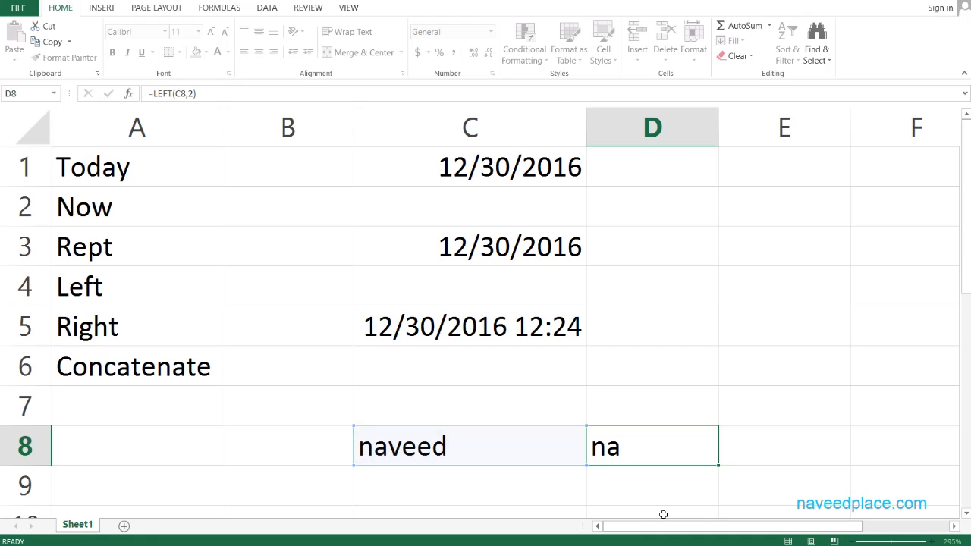
type("=ri")
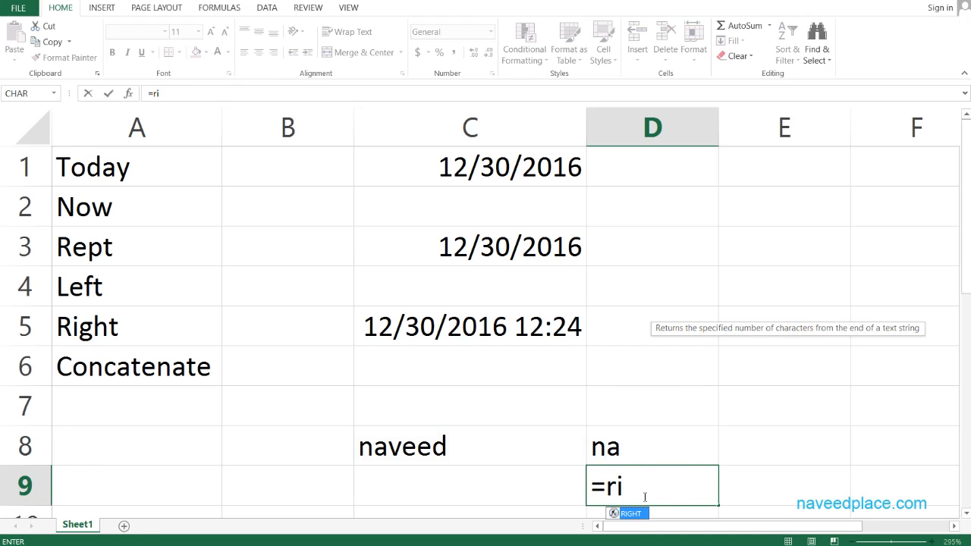
key("Tab")
key("Up")
key("Left")
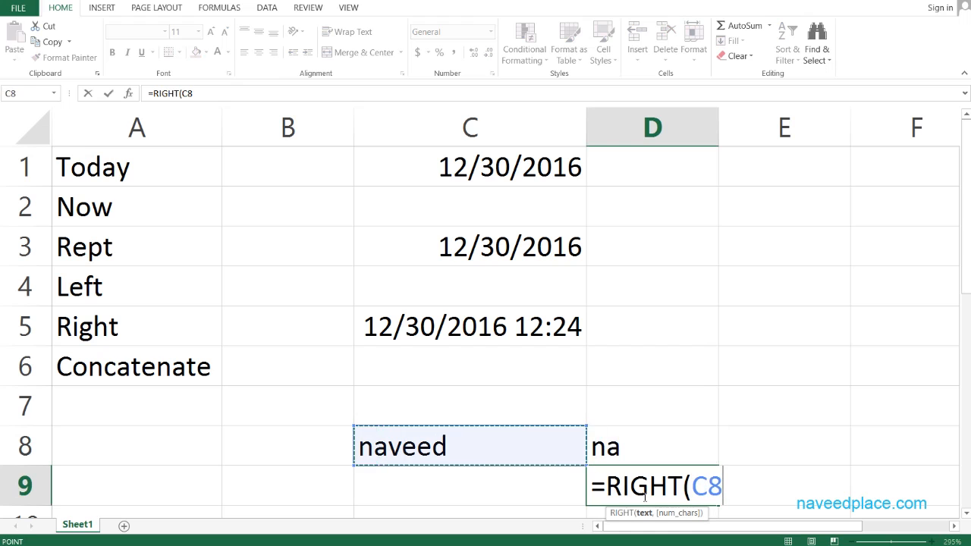
type(",2)")
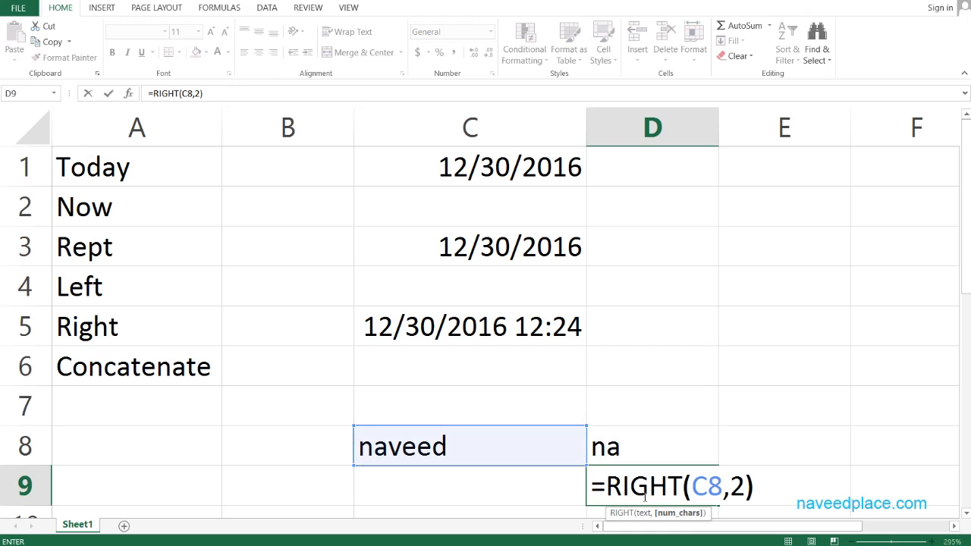
key("Return")
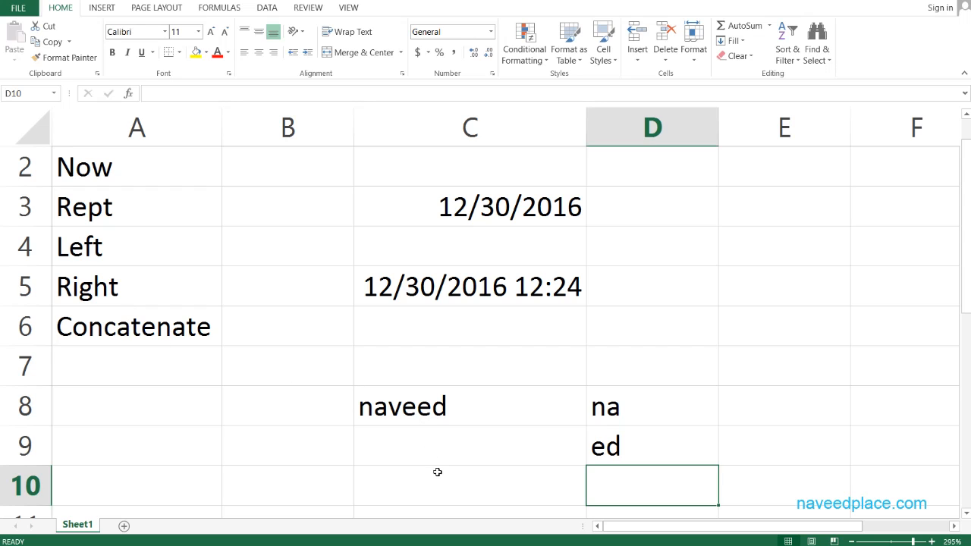
Enter the title "Mr" followed by a trailing space in cell B11.
left_click(367, 480)
left_click(300, 478)
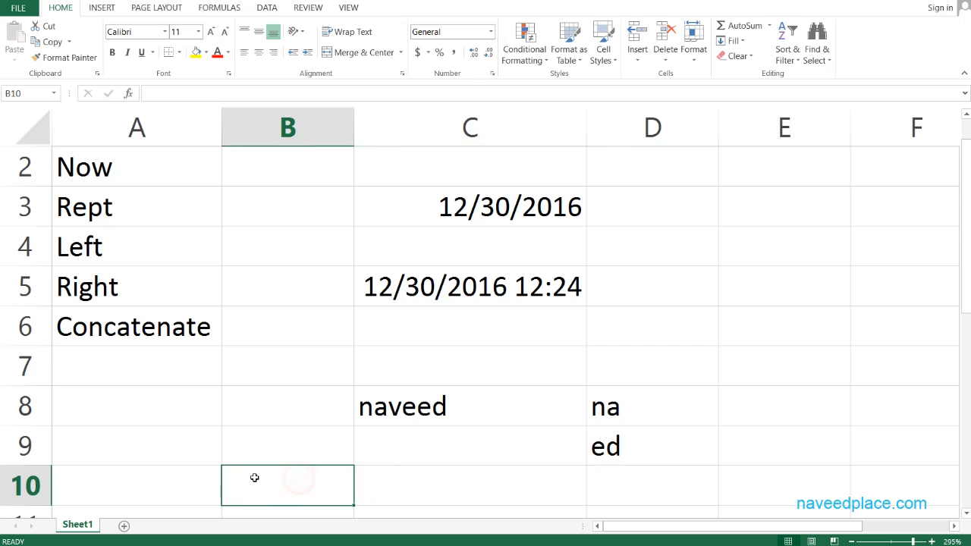
left_click_drag(966, 254, 933, 316)
scroll(375, 368, "down", 20)
scroll(272, 350, "up", 20)
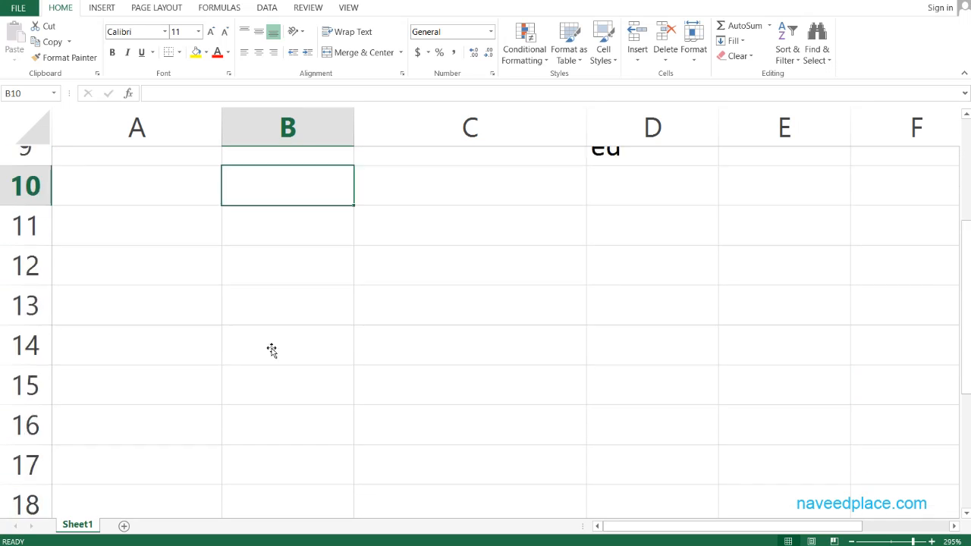
scroll(271, 349, "up", 2)
left_click(280, 402)
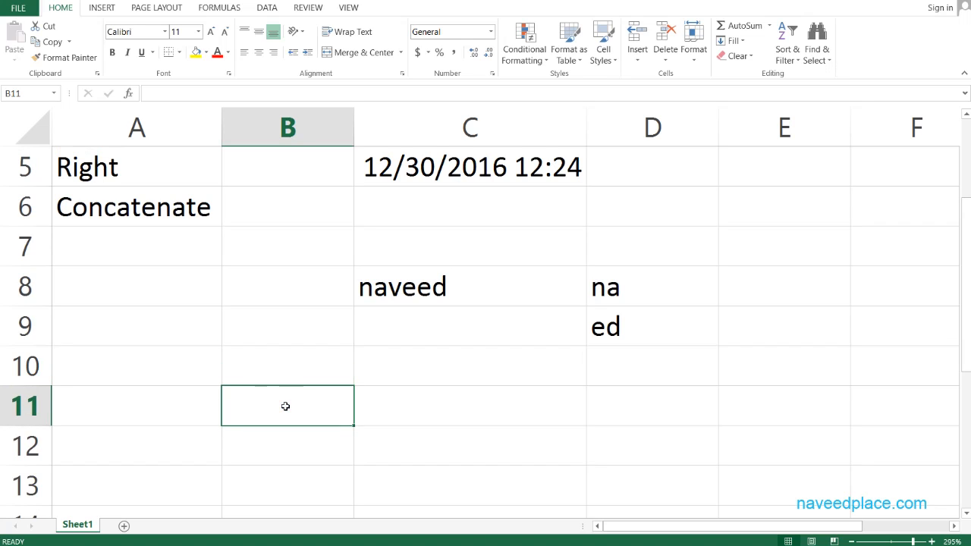
type("Mr")
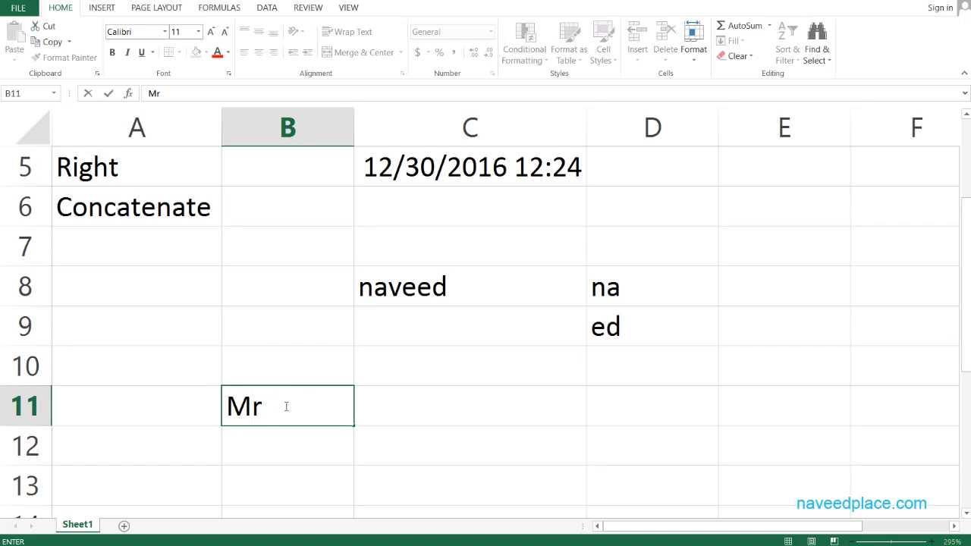
key("Tab")
Enter three sample first names, one per cell, in C11 through C13.
type("Nav")
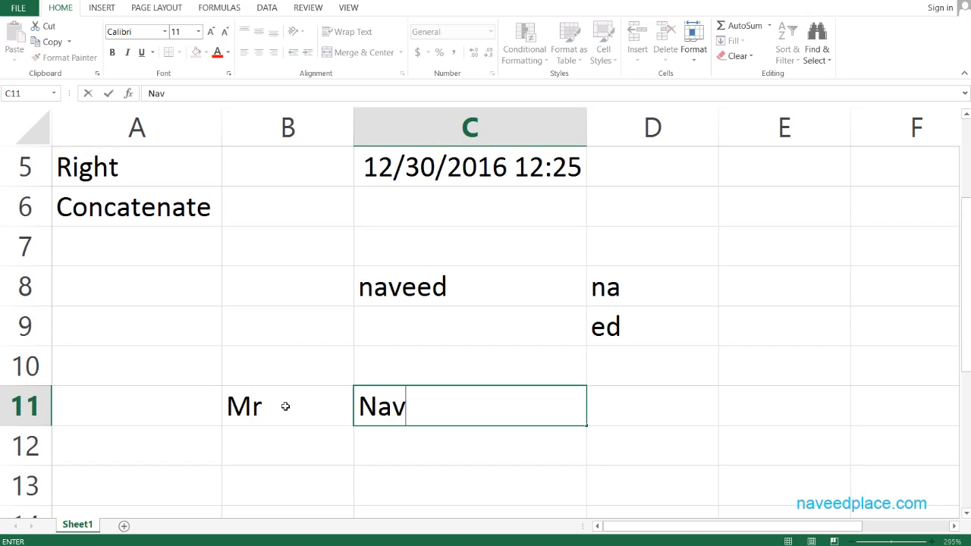
type("eed")
key("Return")
key("Tab")
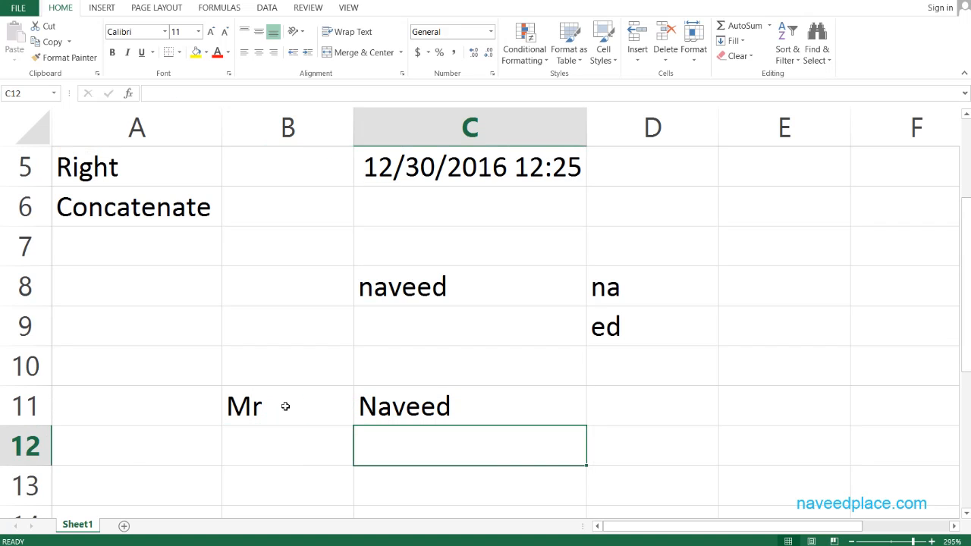
type("Kamran")
key("Return")
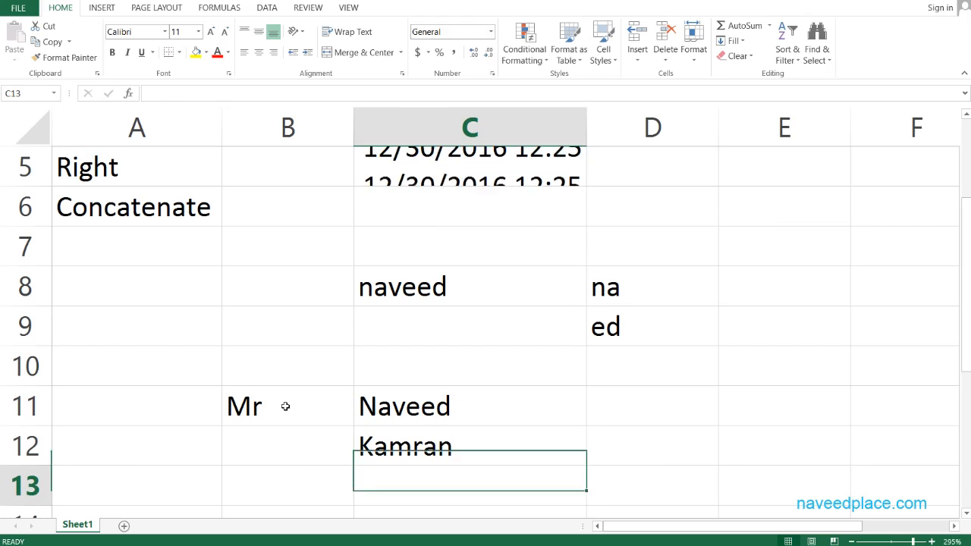
type("Hussain")
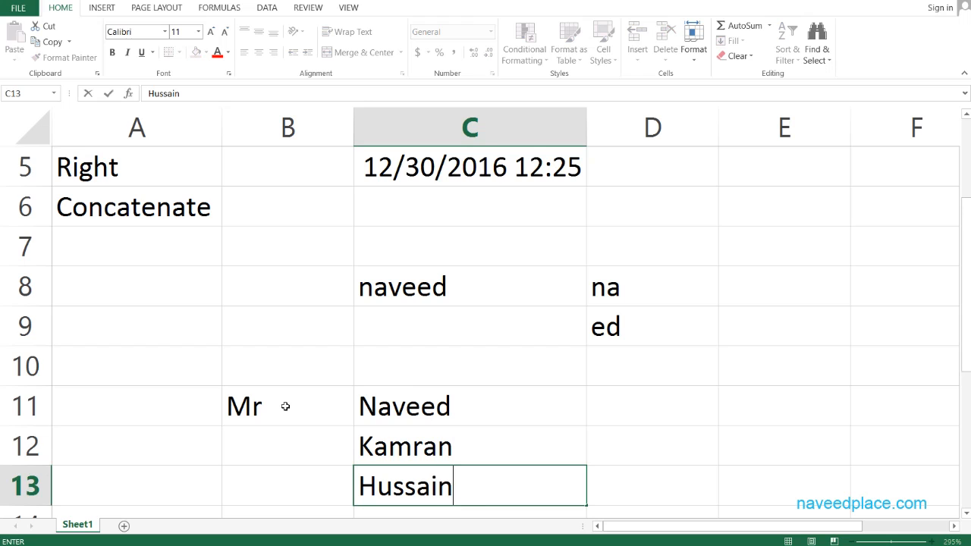
key("Return")
Assign the name o to cell B11, which holds the title.
key("Left")
key("Up")
key("Up")
key("Up")
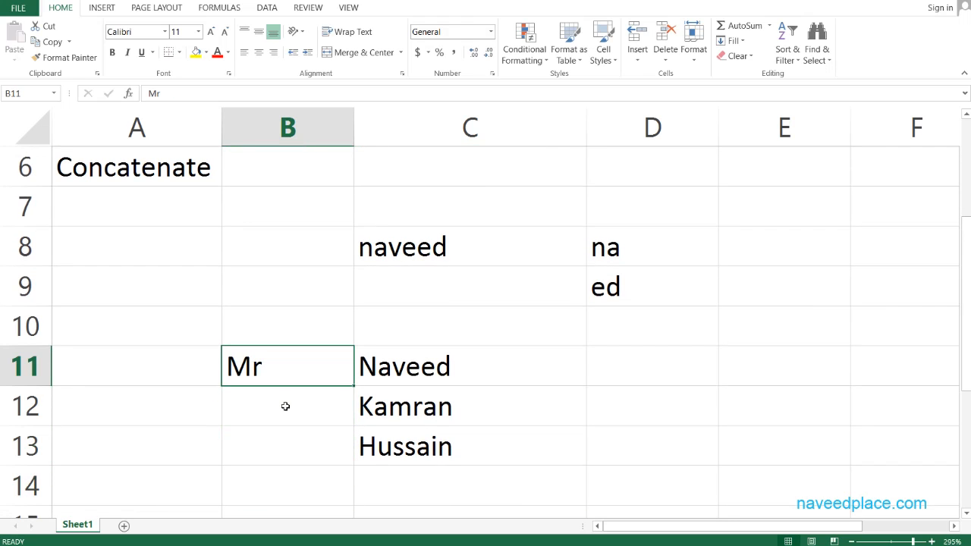
left_click(285, 405)
left_click(294, 370)
left_click(17, 96)
type("o")
key("Escape")
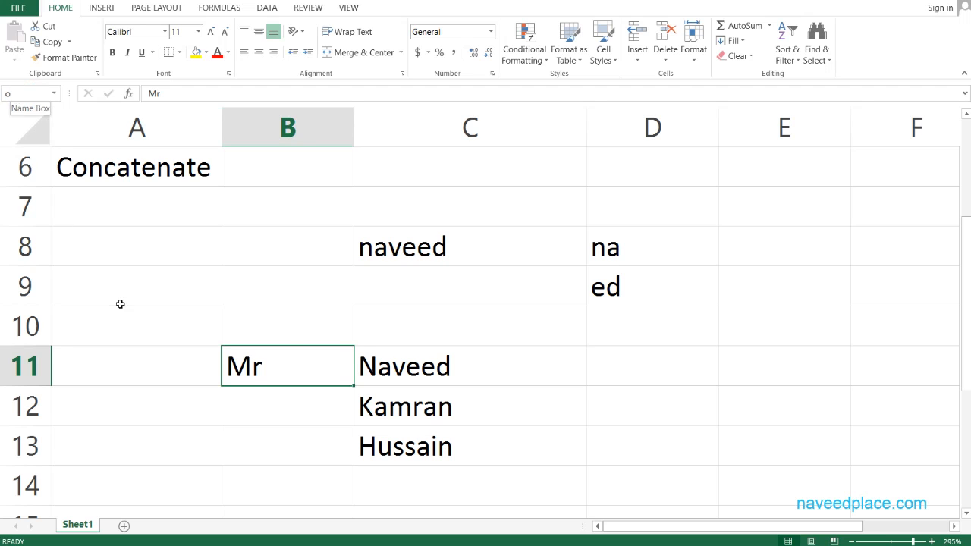
Enter the formula =CONCATENATE(o,C11) in cell D11 to join the title with the first name.
left_click(505, 369)
left_click(652, 370)
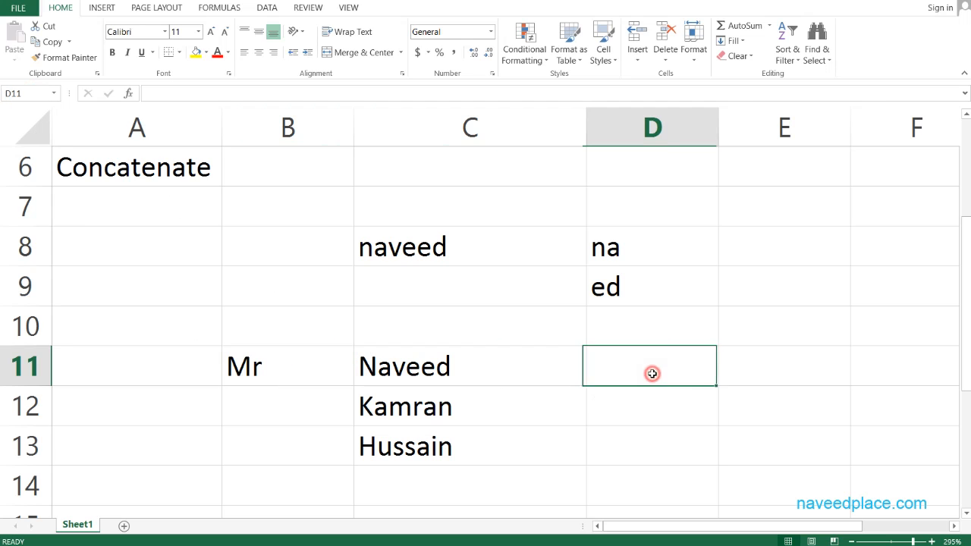
type("=con")
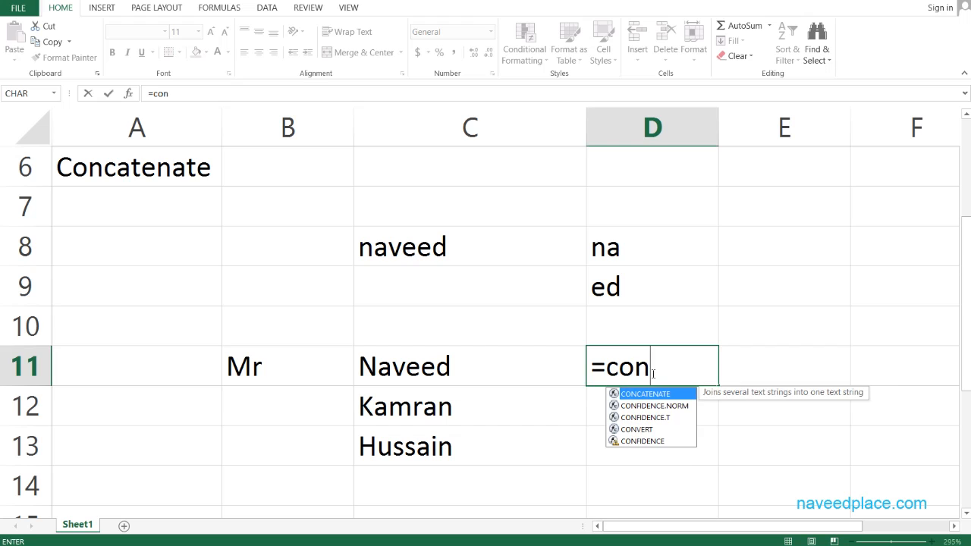
key("Tab")
key("Left")
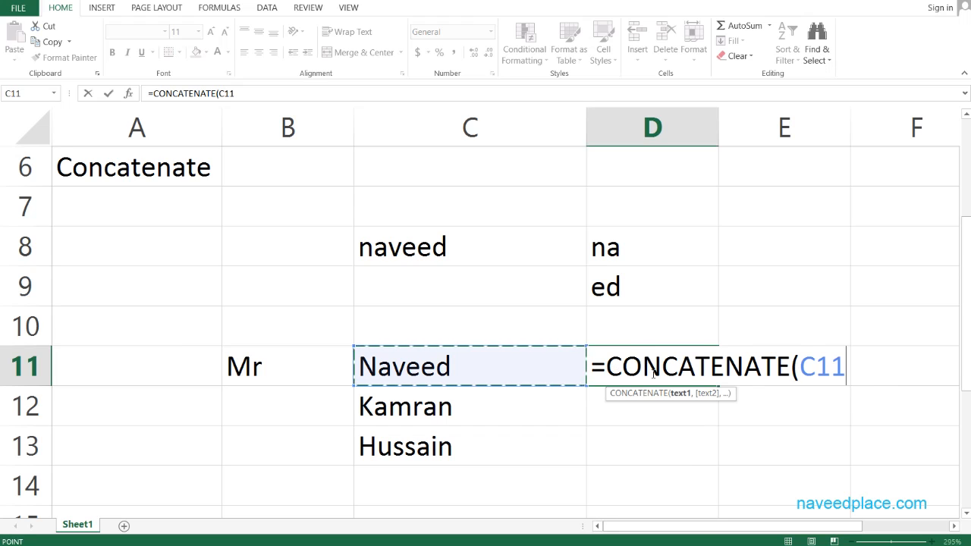
key("Left")
type(",")
key("BackSpace")
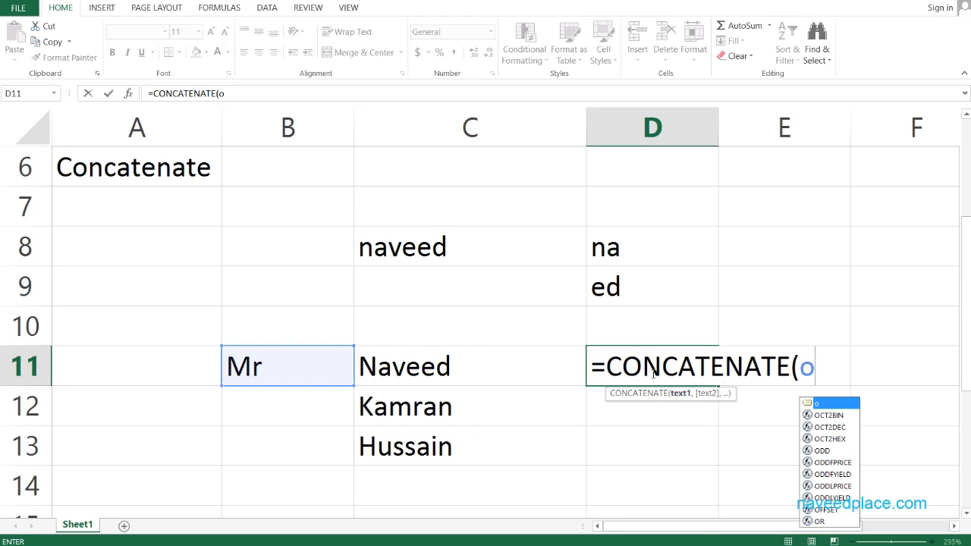
type(",")
key("Left")
key("Return")
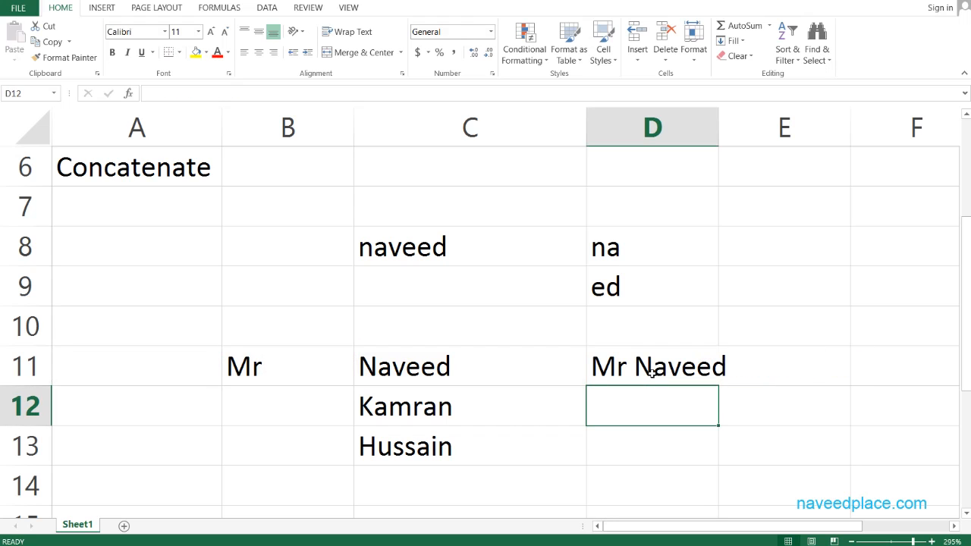
Fill the CONCATENATE formula from D11 down to D13 and autofit the width of column D.
left_click(652, 372)
left_click_drag(717, 386, 717, 469)
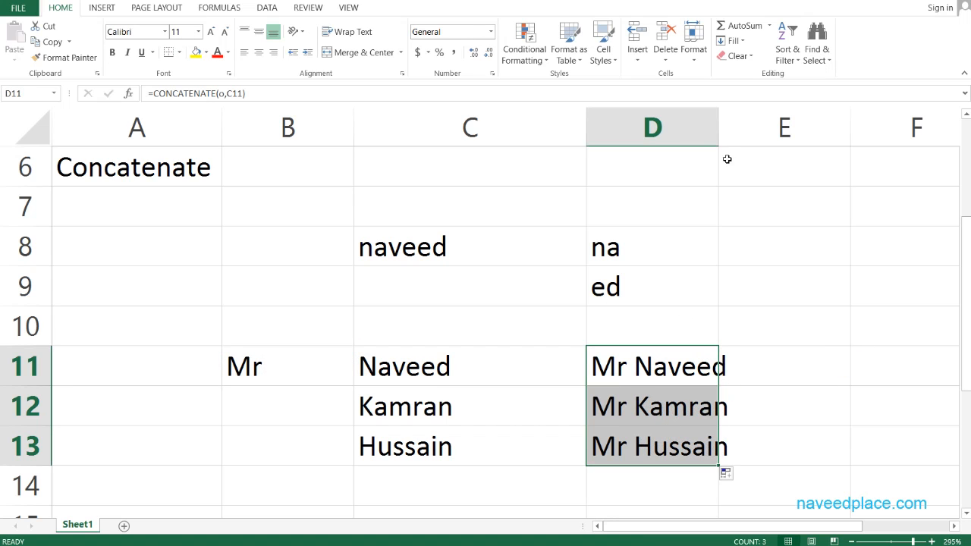
double_click(717, 127)
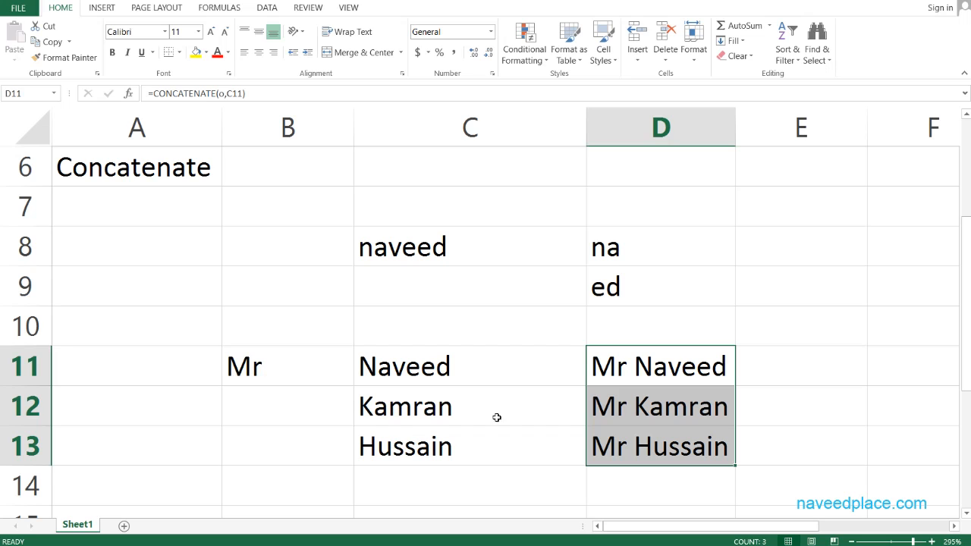
Examine the CONCATENATE formula in D11 and the named title cell B11 that it refers to.
double_click(606, 371)
left_click(307, 408)
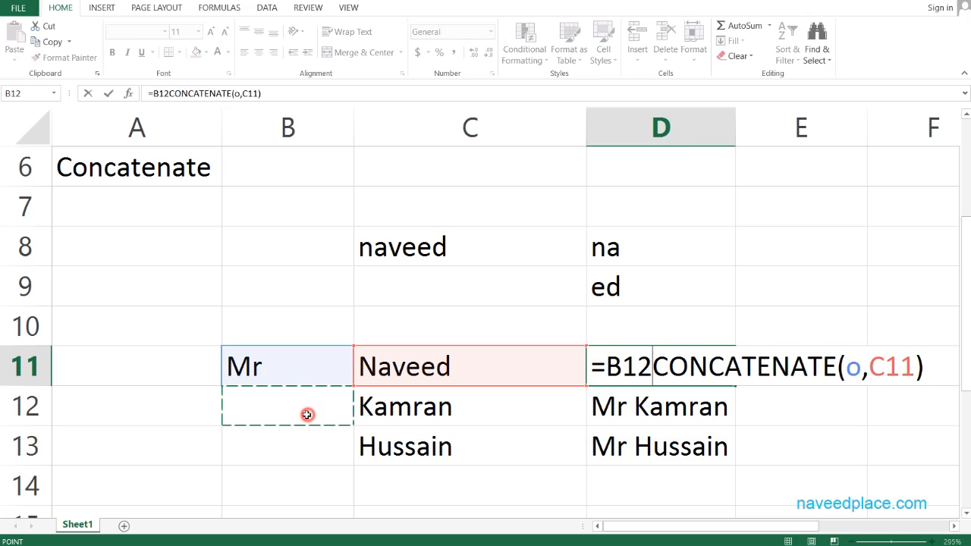
key("Escape")
left_click(270, 373)
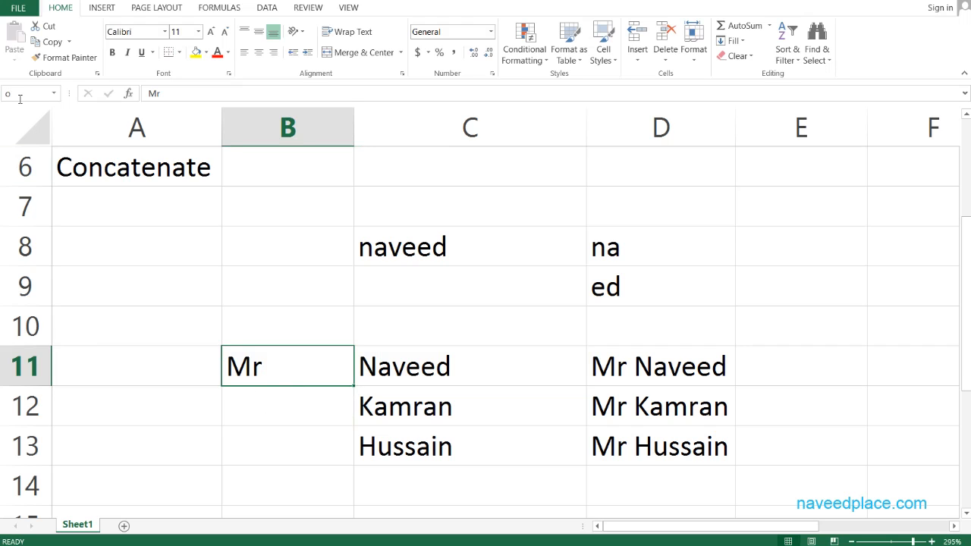
double_click(641, 361)
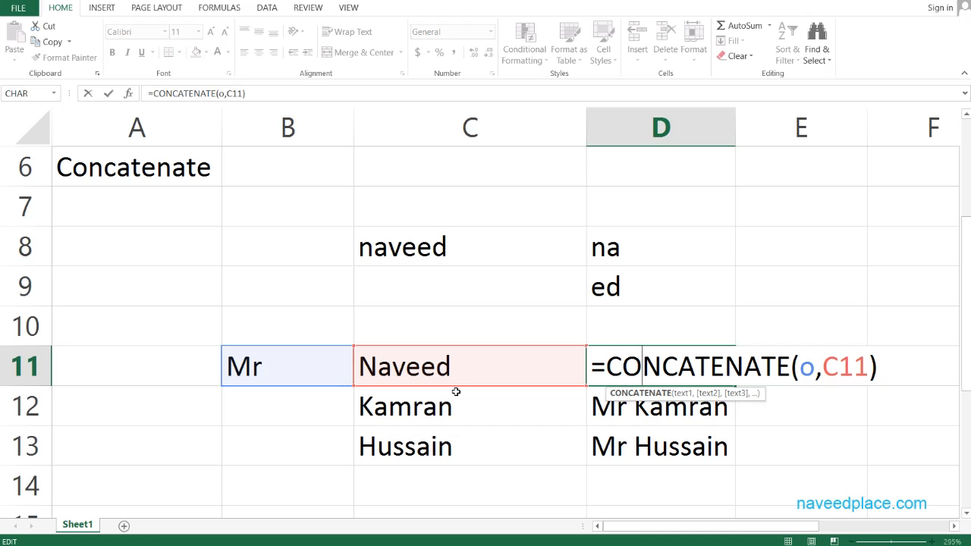
key("Return")
left_click(238, 365)
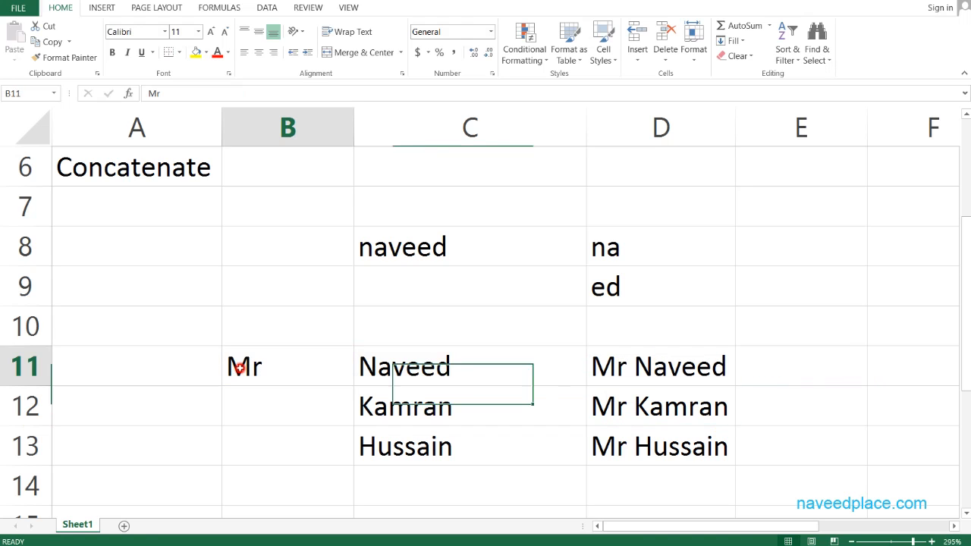
Check the first name in C11 against the CONCATENATE formula in D11 that joins it with the title.
double_click(440, 367)
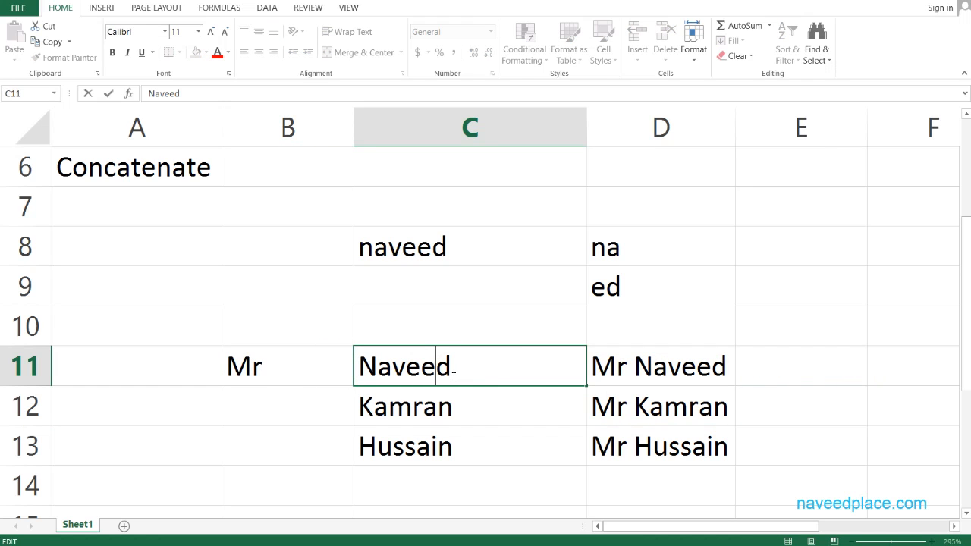
left_click(644, 368)
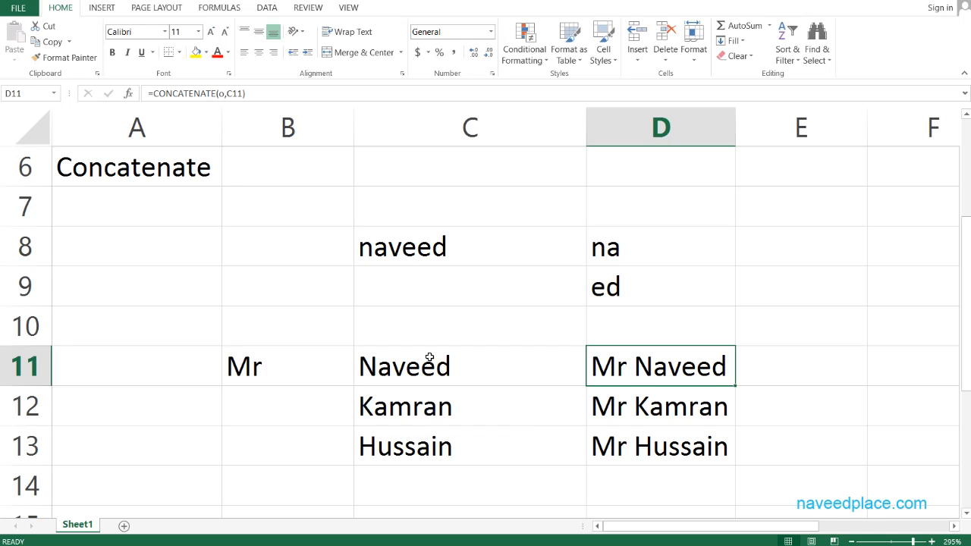
Review the list of covered function names in cells A1 to A6, from Today to Concatenate.
scroll(434, 362, "down", 3)
scroll(281, 282, "up", 2)
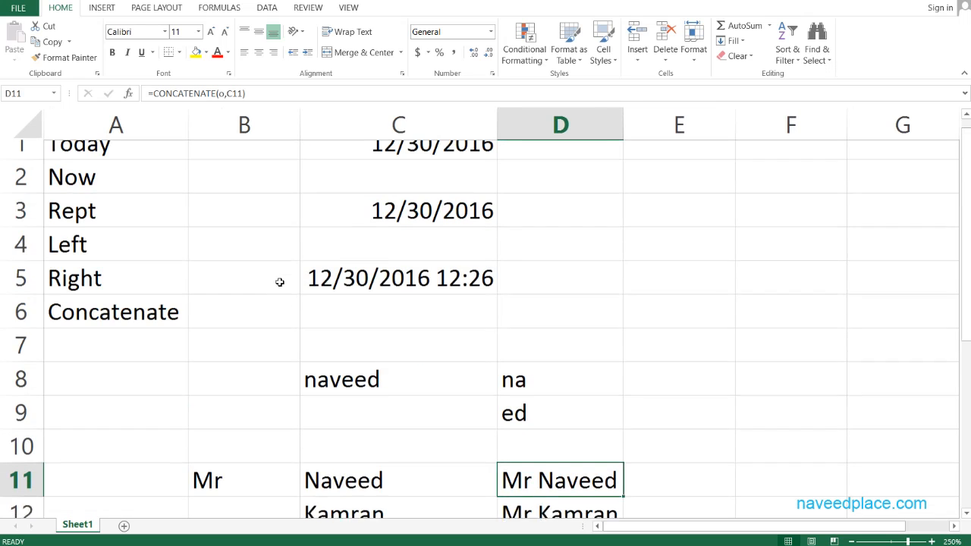
left_click(121, 164)
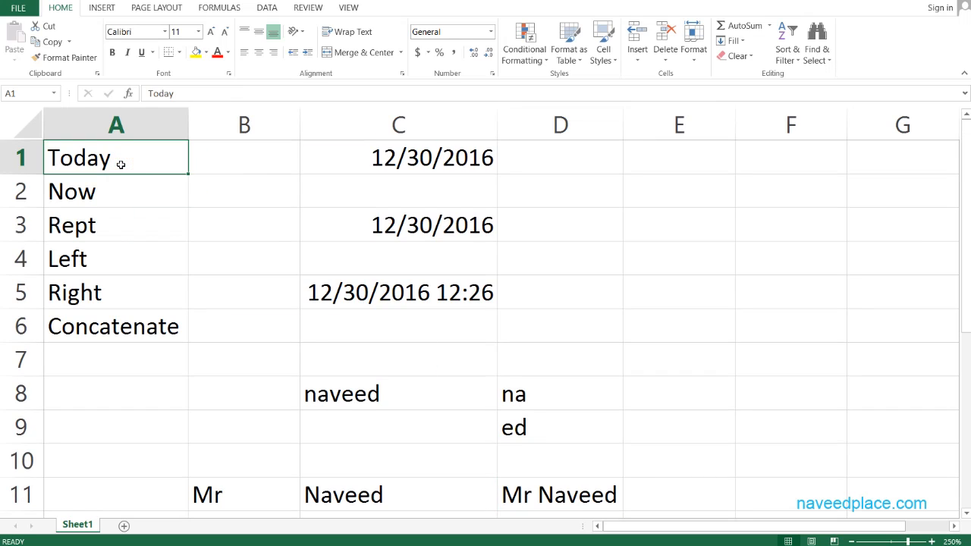
left_click(88, 198)
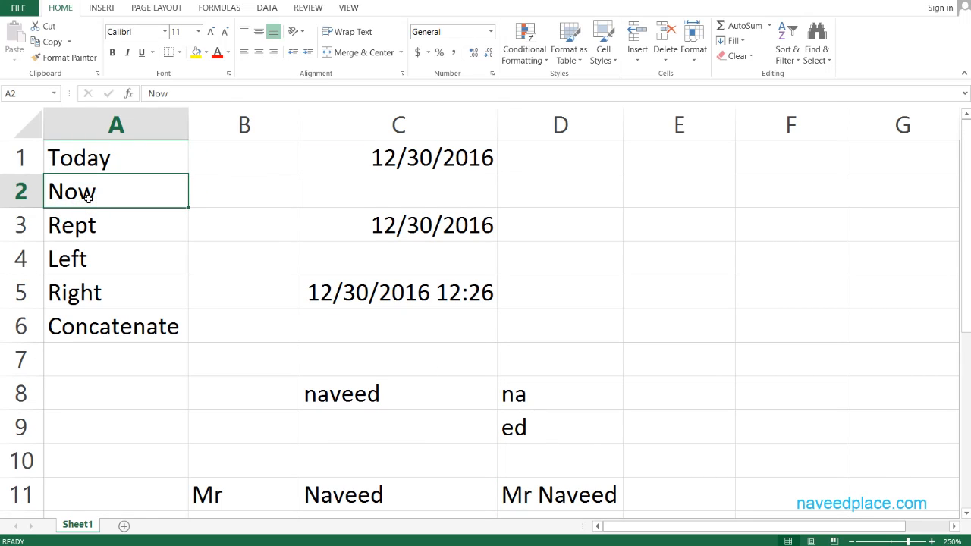
left_click(92, 224)
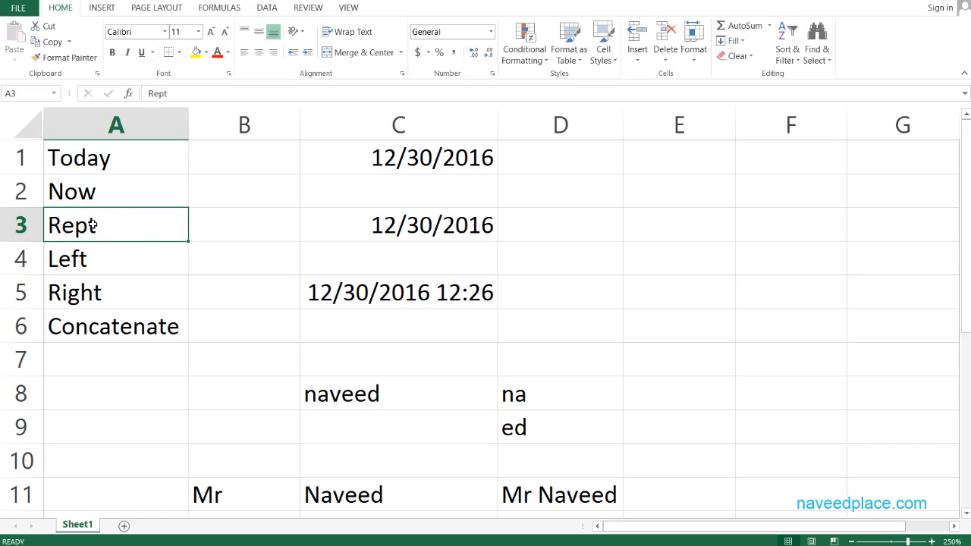
left_click(79, 257)
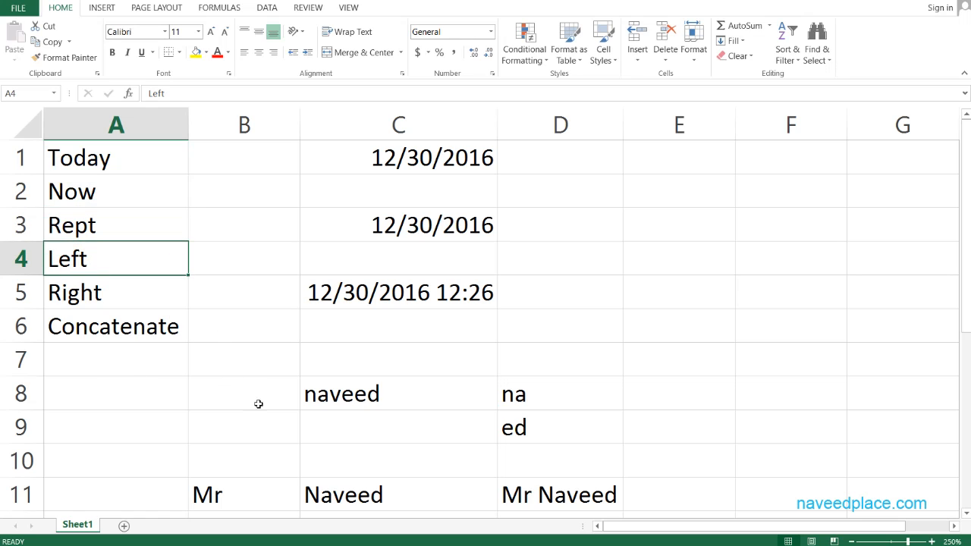
left_click(111, 299)
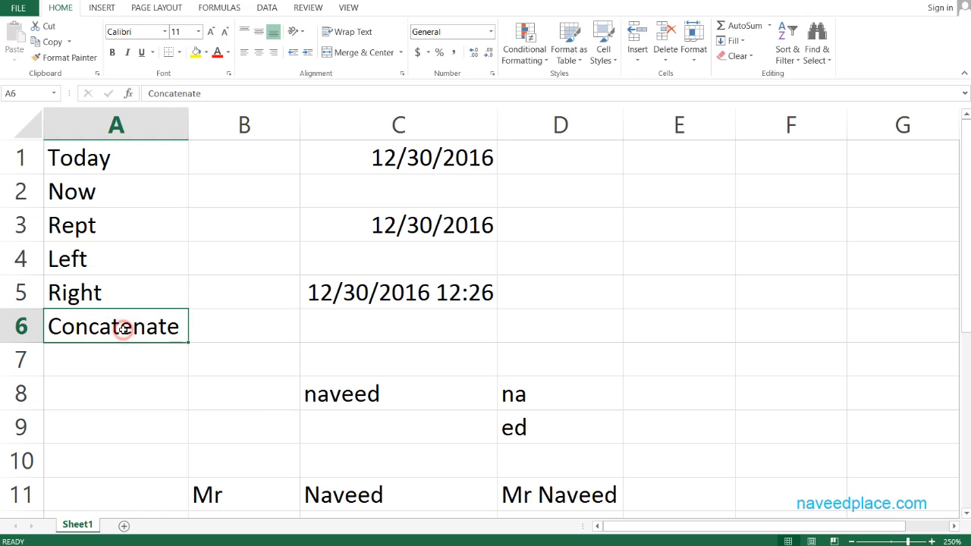
left_click(123, 329)
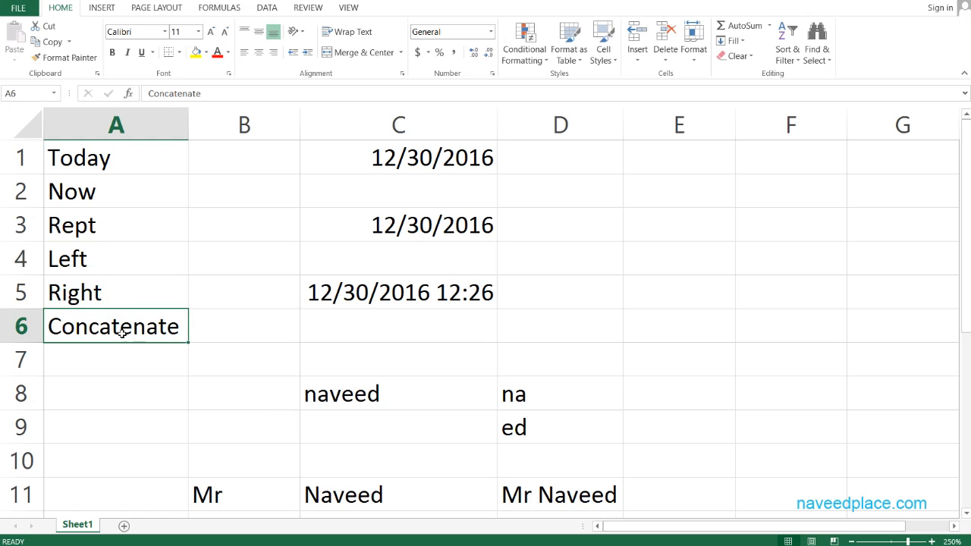